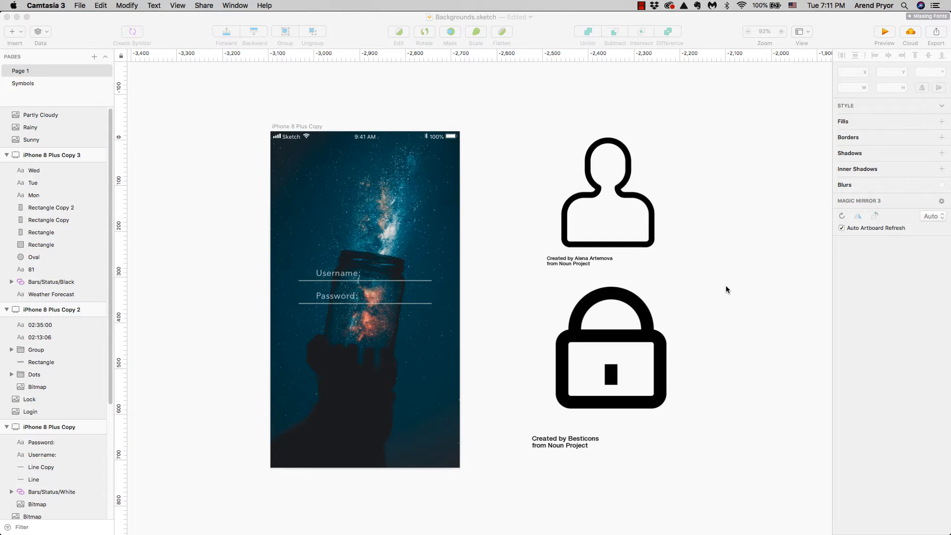
- Switch to Chrome and search the Noun Project for "coffee" icons
left_click(148, 174)
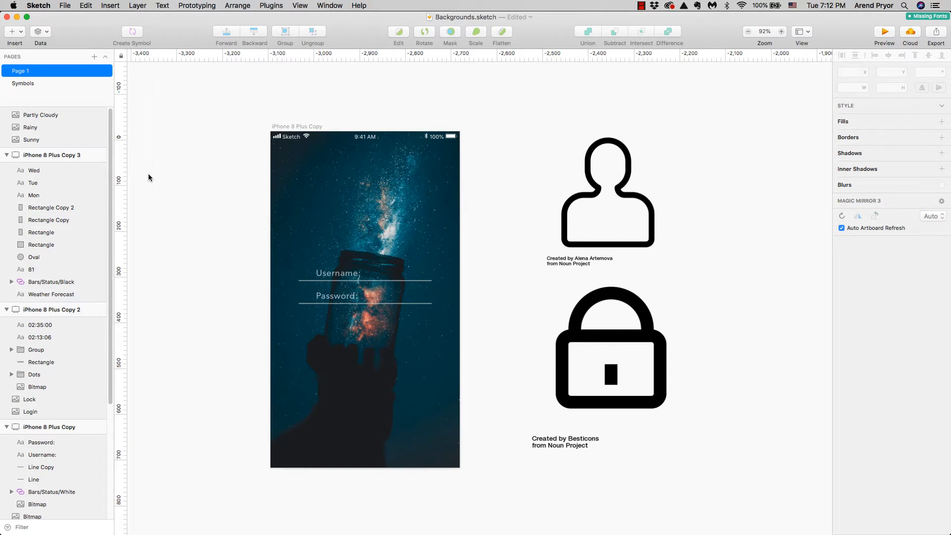
key("super+Tab")
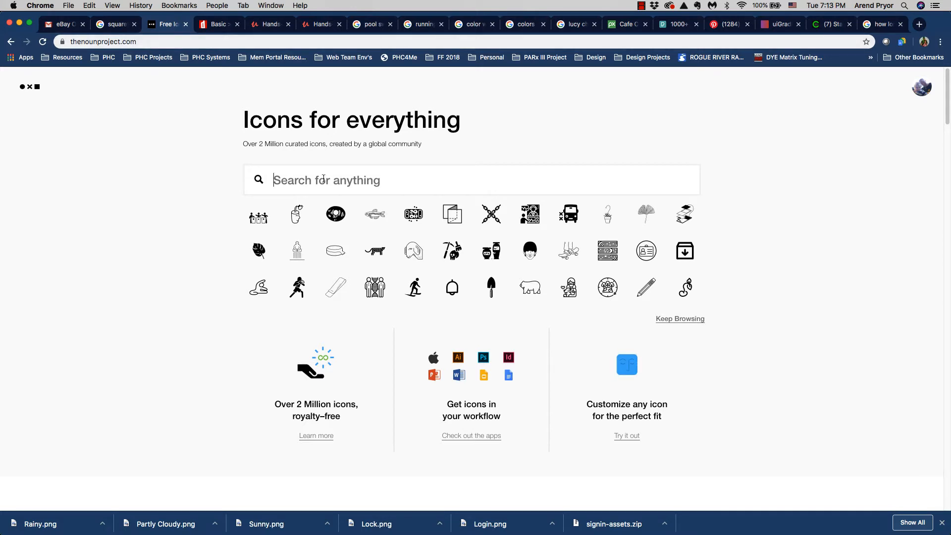
type("coffee")
key("Return")
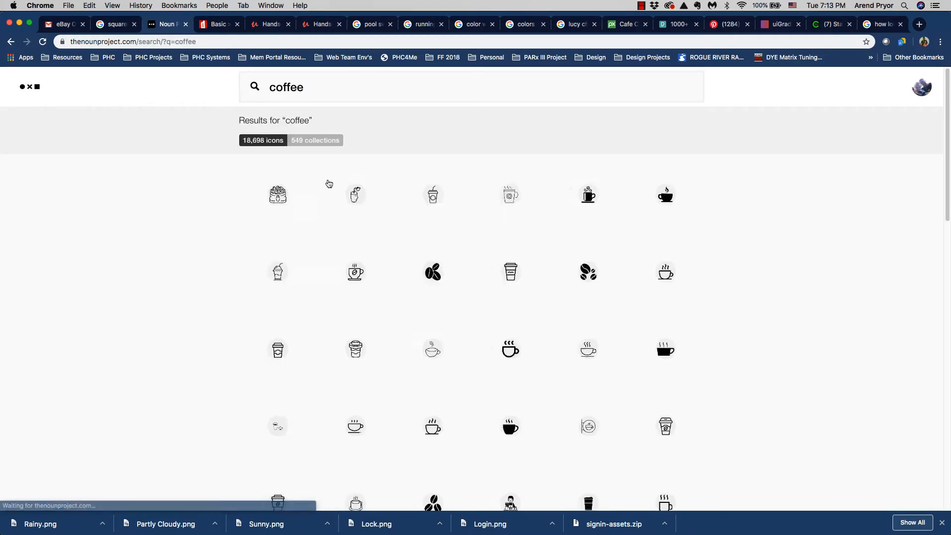
- Open the steaming coffee mug icon with a saucer and proceed with the Basic Download option to its PNG and SVG choices
left_click(579, 204)
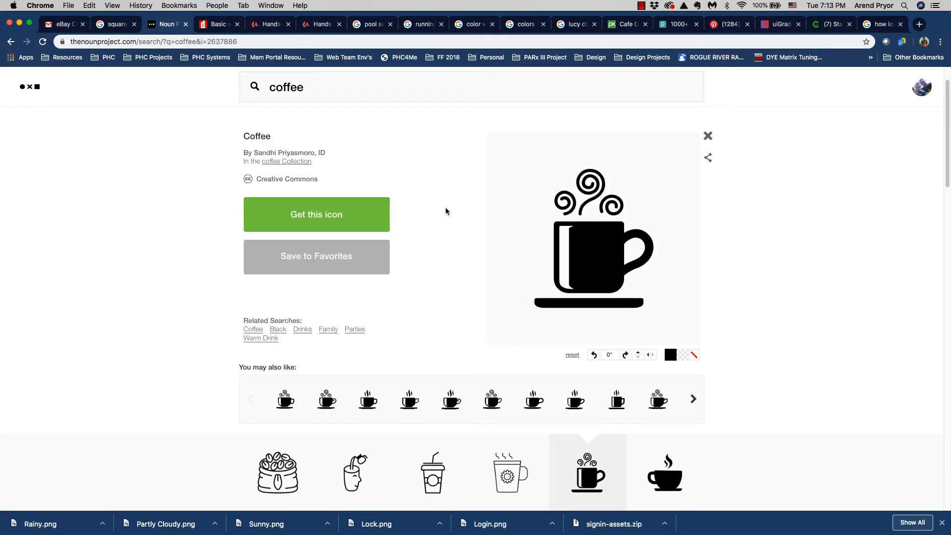
left_click(376, 215)
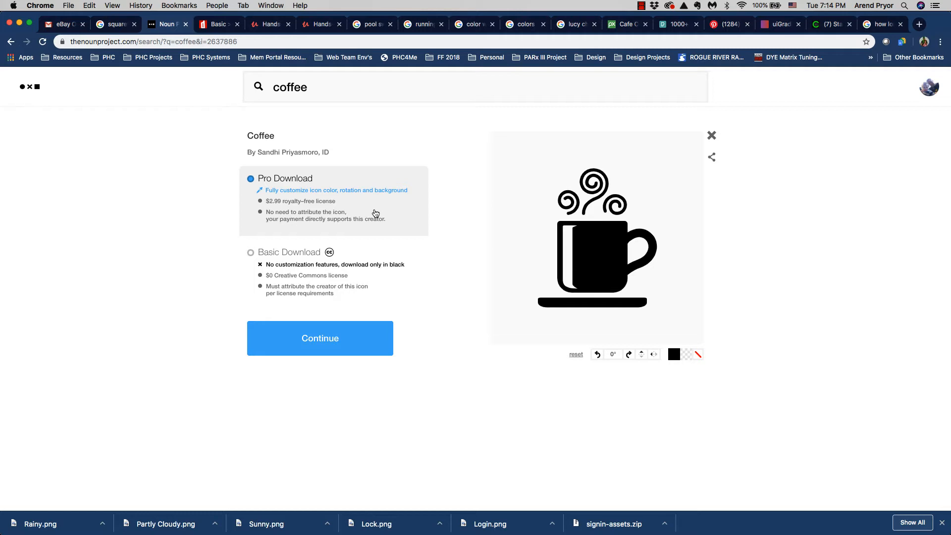
left_click(297, 255)
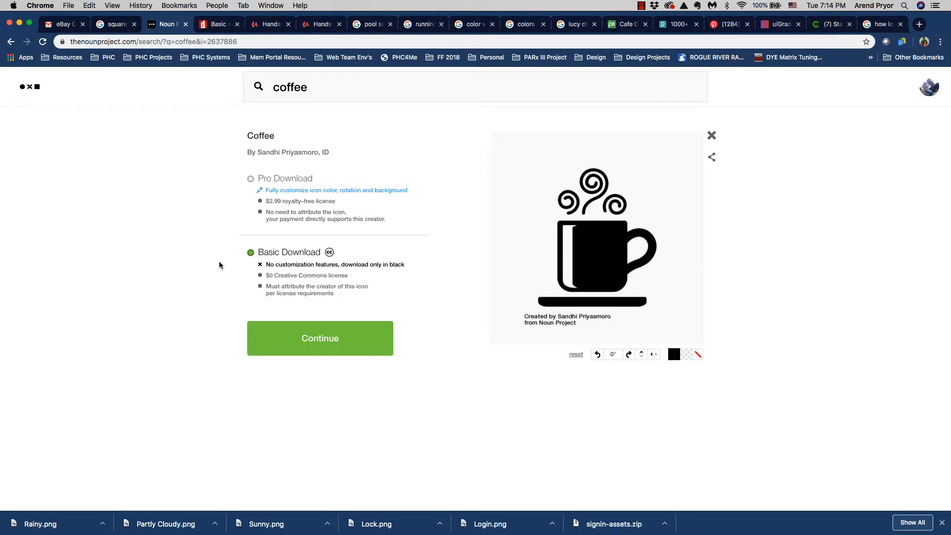
left_click(275, 323)
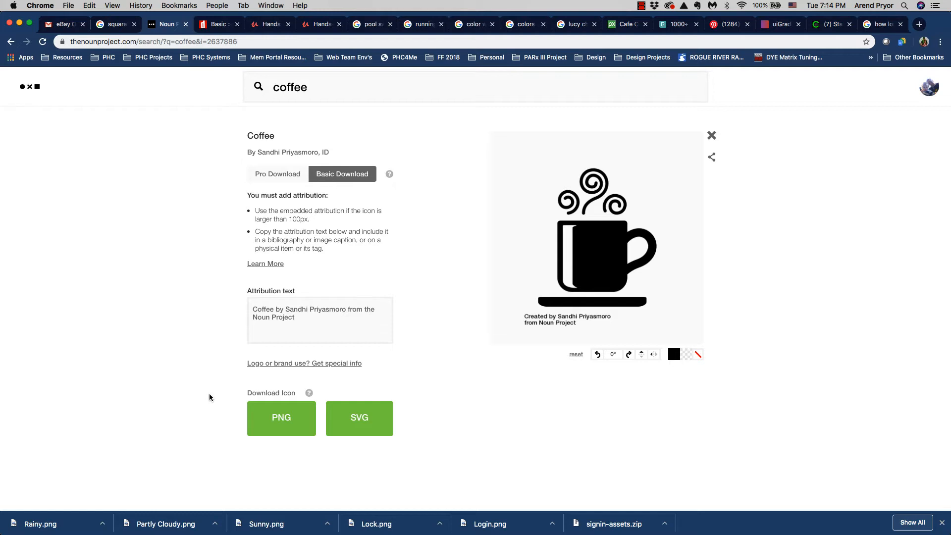
- Switch to Sketch and duplicate the user icon, placing the copy beside the original
key("super+Tab")
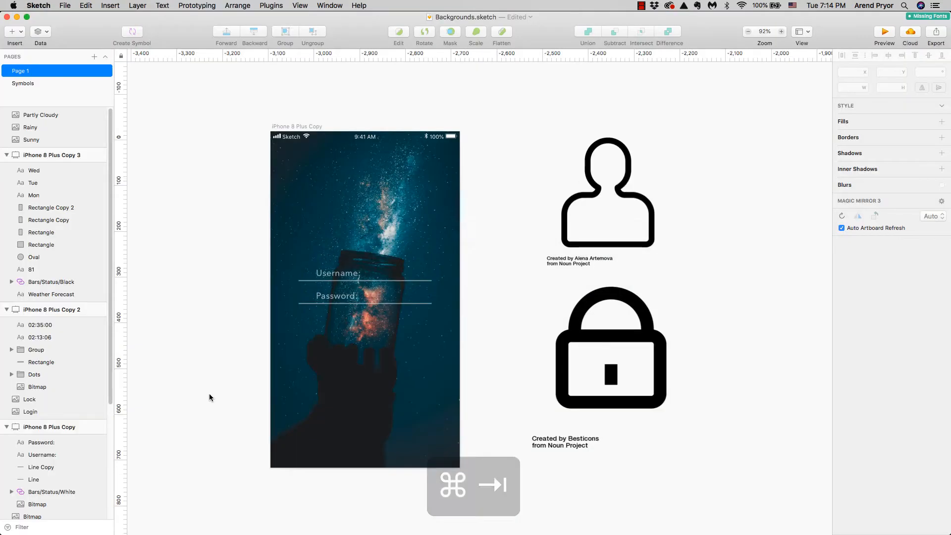
left_click(574, 231)
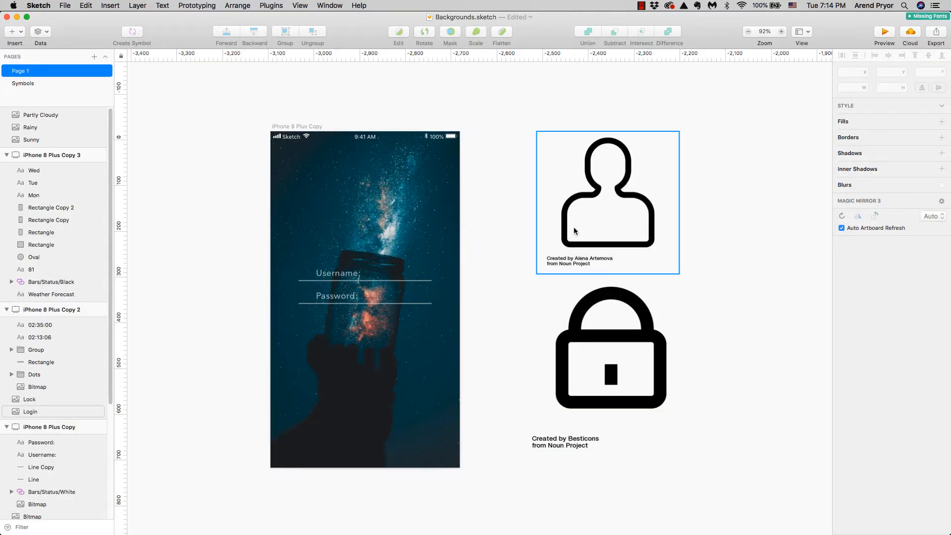
left_click(535, 253)
left_click(582, 244)
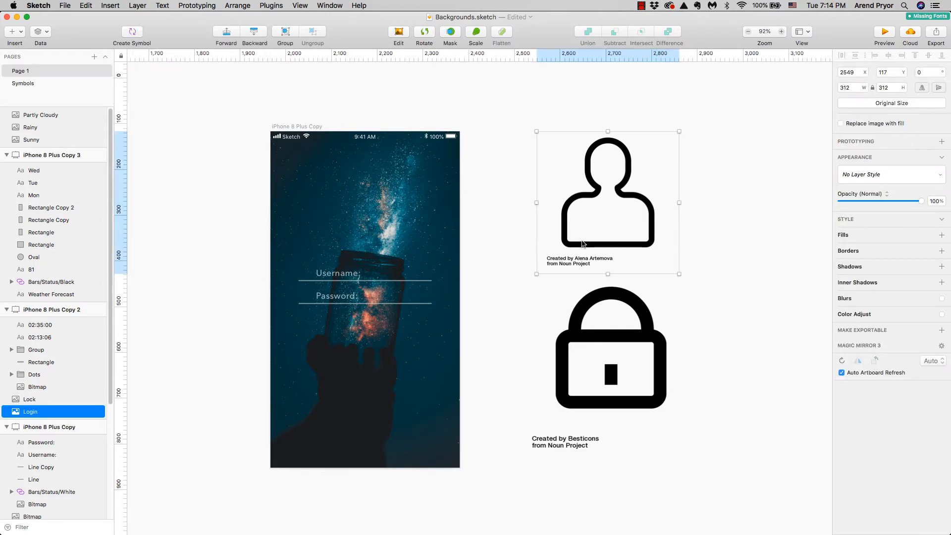
left_click_drag(586, 245, 739, 245)
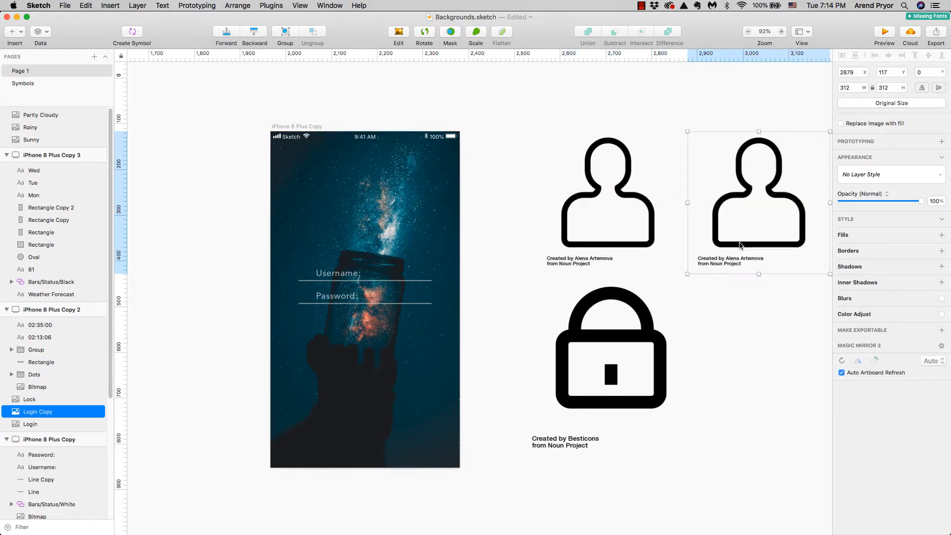
- Crop the user icon copy tightly around the figure, cutting off the attribution text
double_click(740, 245)
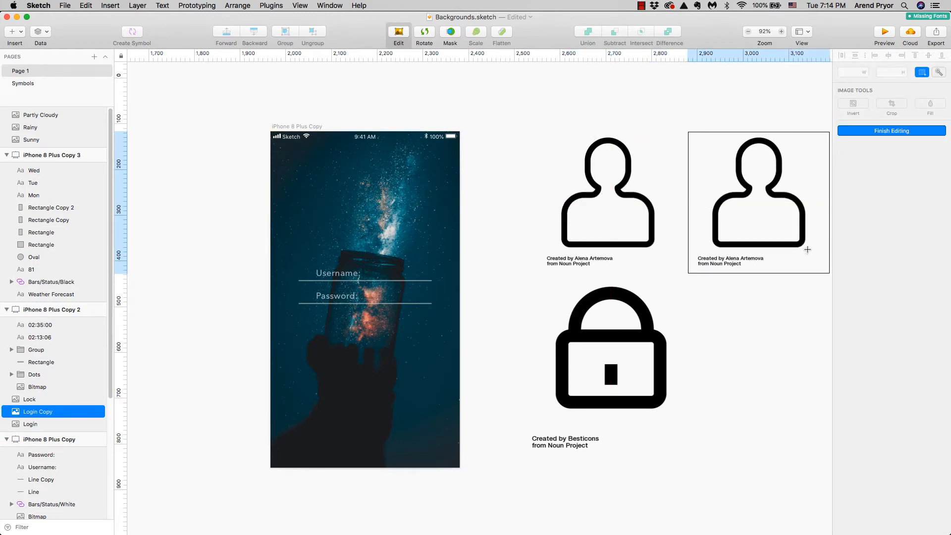
left_click_drag(808, 251, 707, 136)
left_click(882, 106)
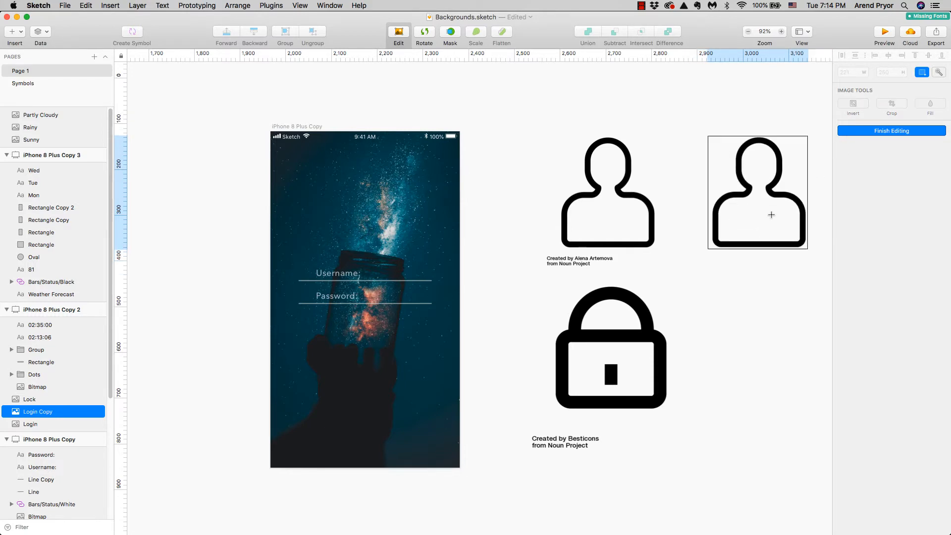
left_click(668, 106)
left_click(723, 149)
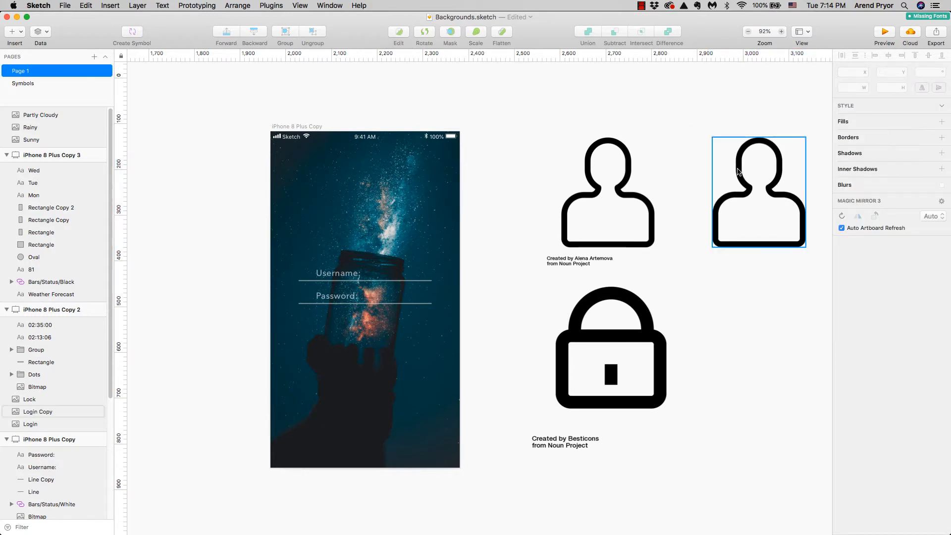
- Move the cropped user icon onto the login artboard and give it a white FFFFFF fill
left_click_drag(739, 172, 345, 190)
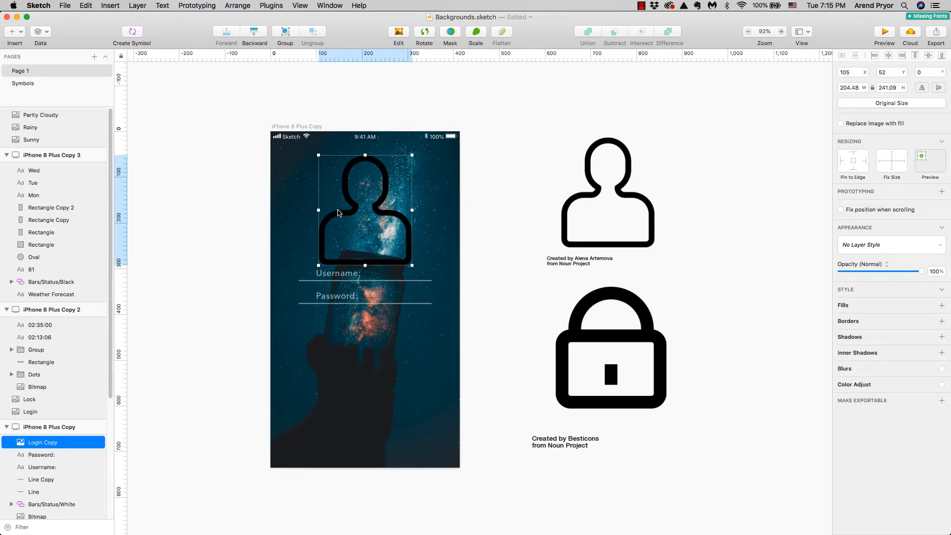
left_click(844, 305)
left_click(841, 367)
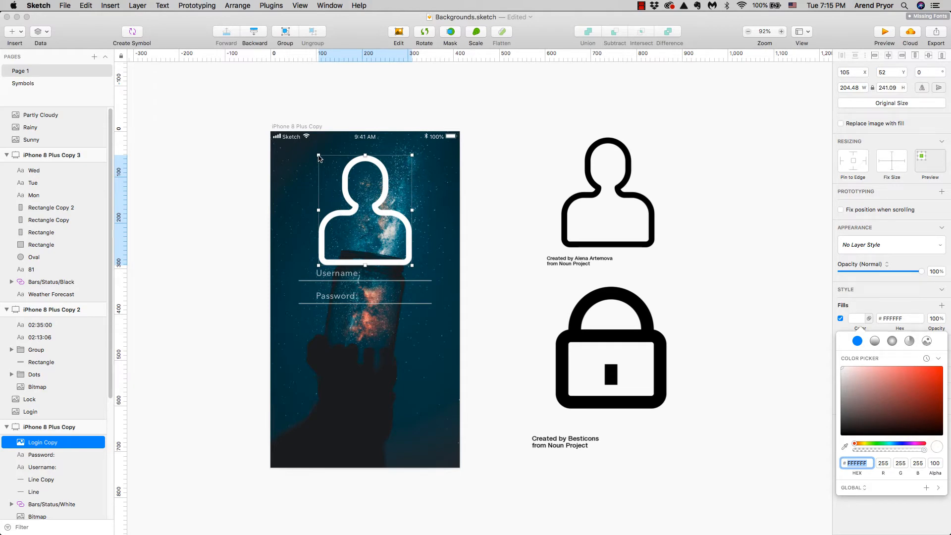
- Scale the white user icon down, place it just before the Username label and set its opacity to 73%
left_click_drag(319, 157, 385, 260)
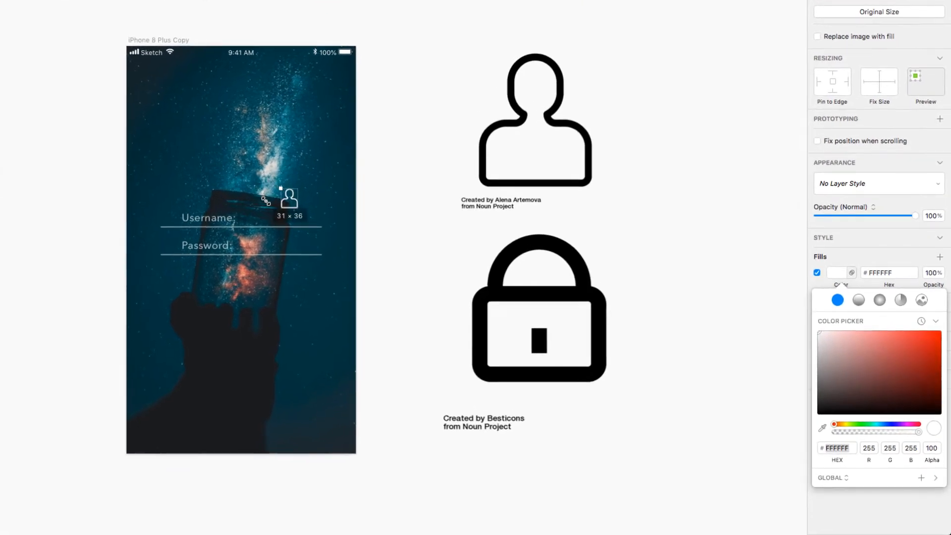
left_click_drag(266, 200, 170, 219)
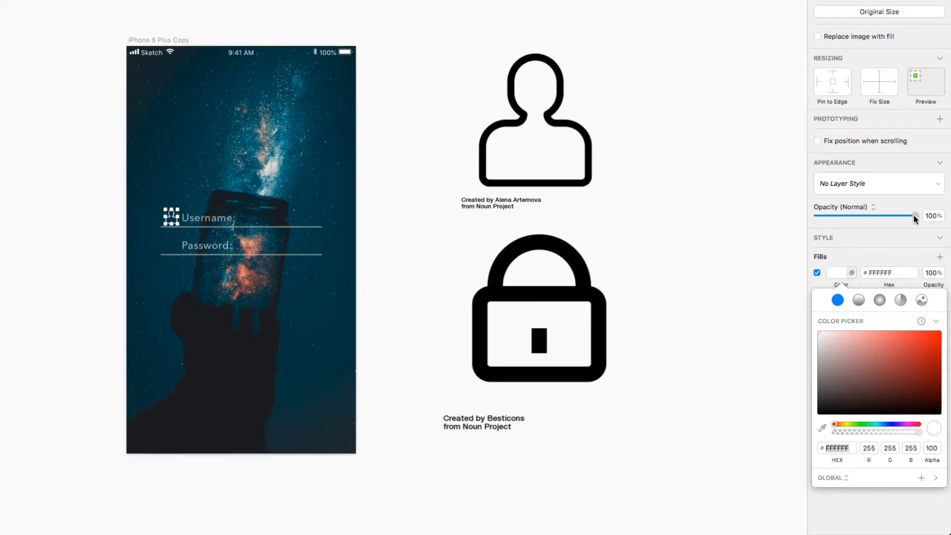
left_click_drag(911, 215, 886, 218)
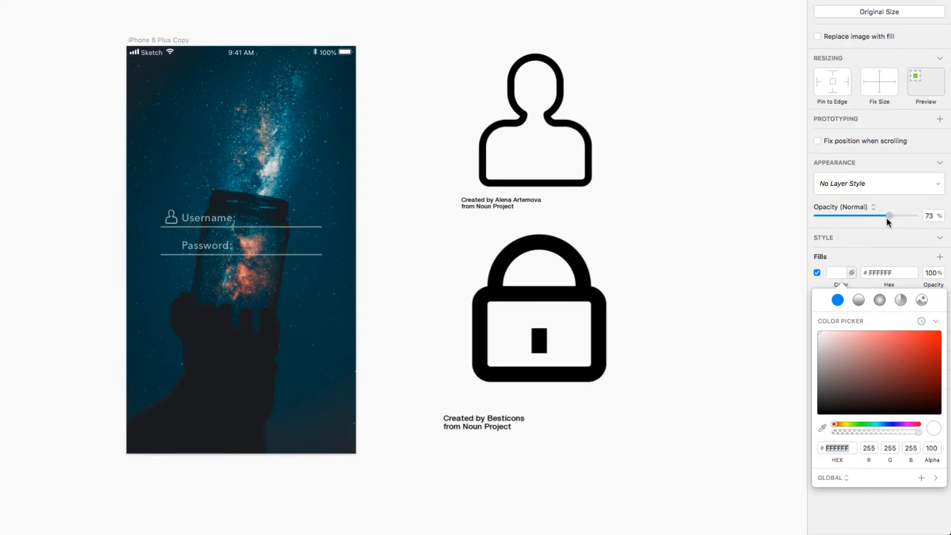
- Duplicate the padlock icon and crop the copy around the lock, cutting off the attribution text
left_click(587, 295)
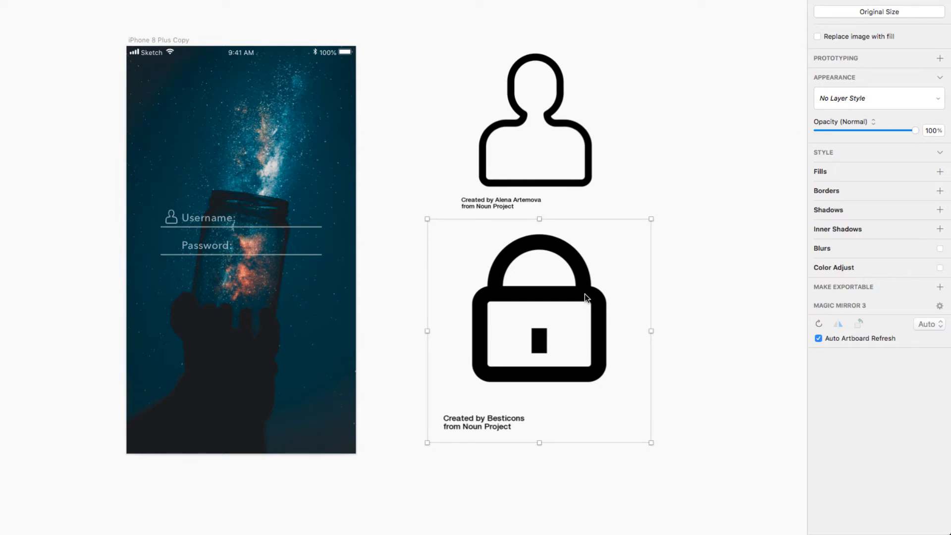
left_click_drag(585, 293, 745, 293)
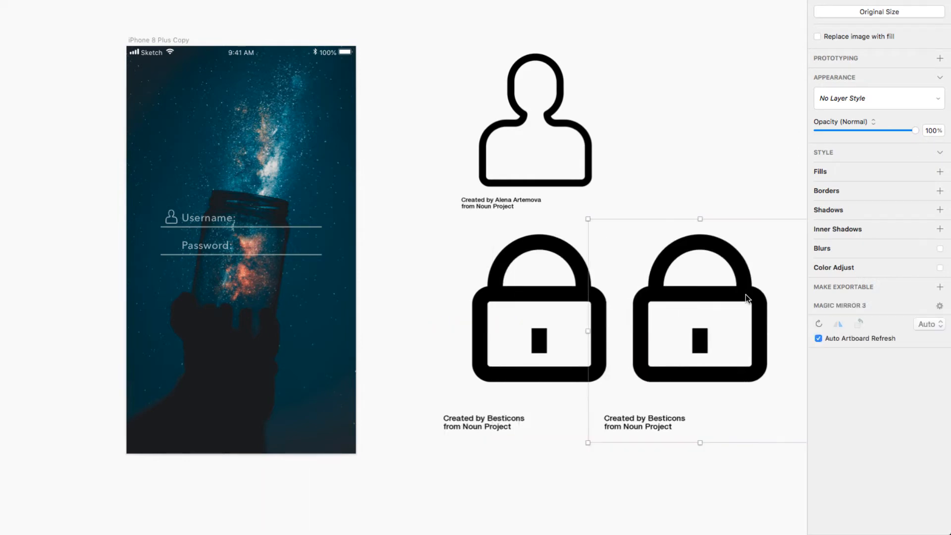
double_click(745, 295)
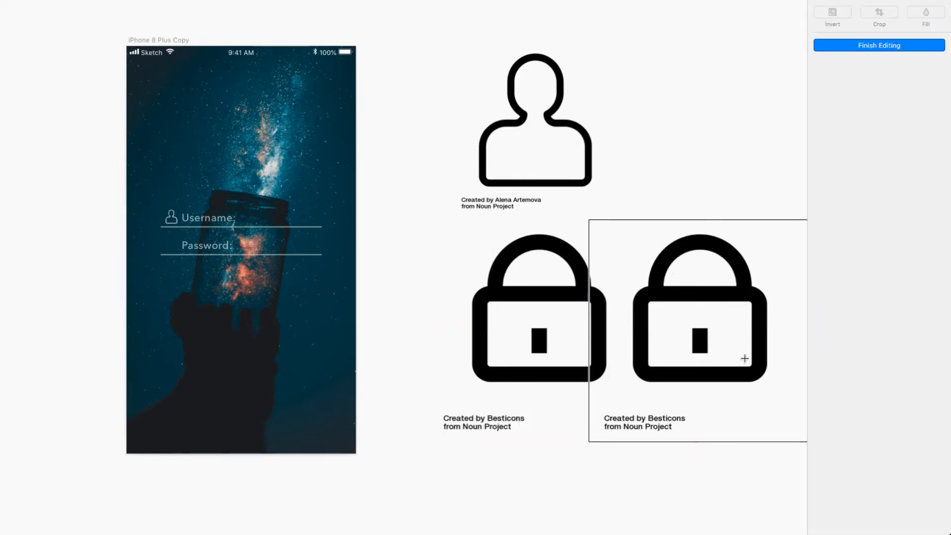
left_click_drag(770, 385, 621, 228)
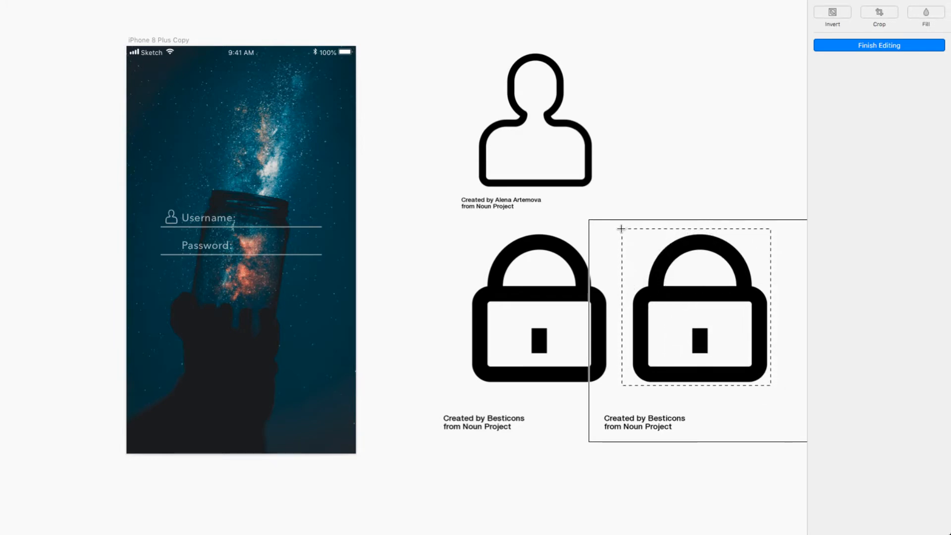
left_click(879, 14)
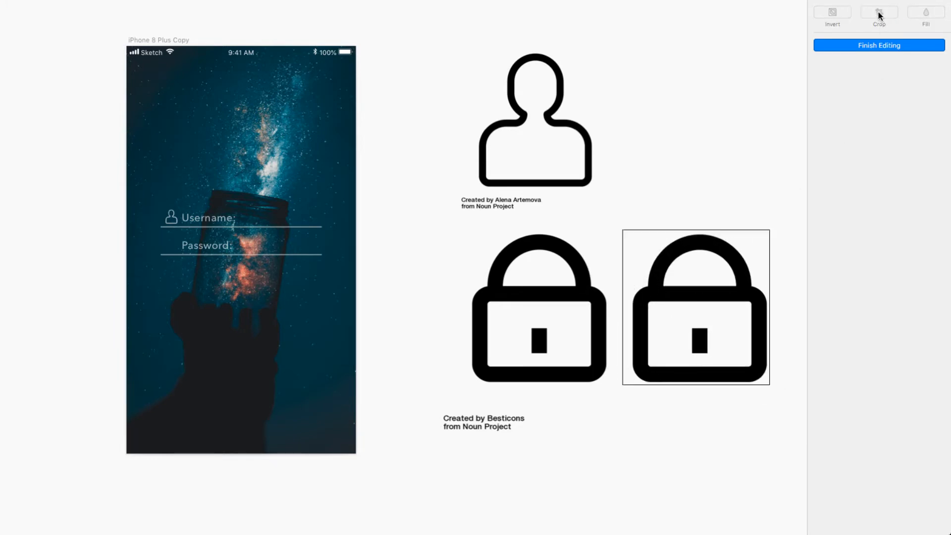
key("Escape")
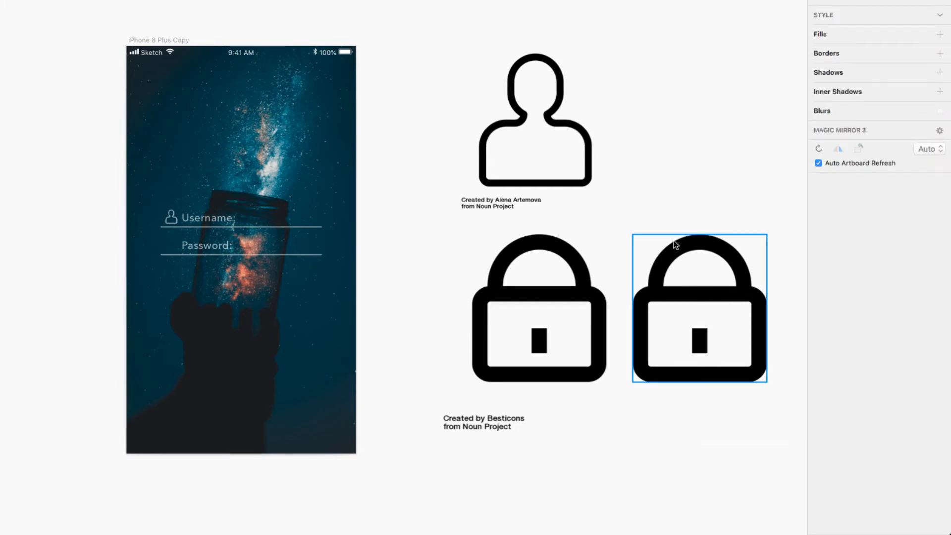
- Shrink the cropped padlock, move it onto the login artboard below the Password line and fill it with white FFFFFF
left_click(673, 250)
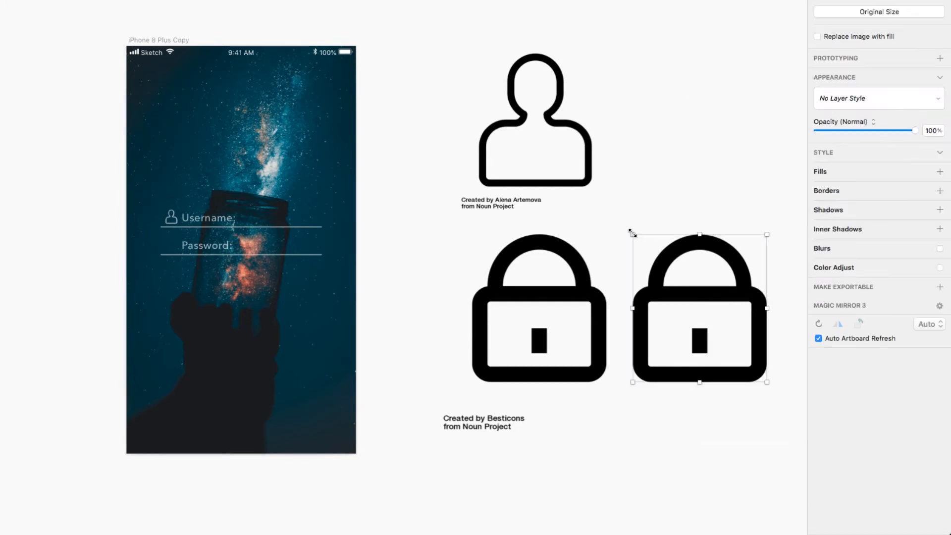
left_click_drag(633, 233, 167, 277)
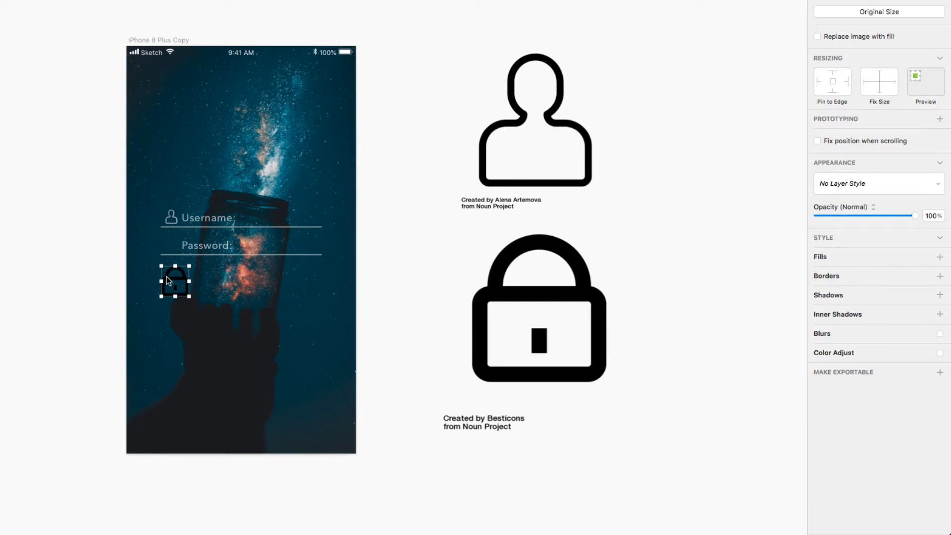
left_click(817, 256)
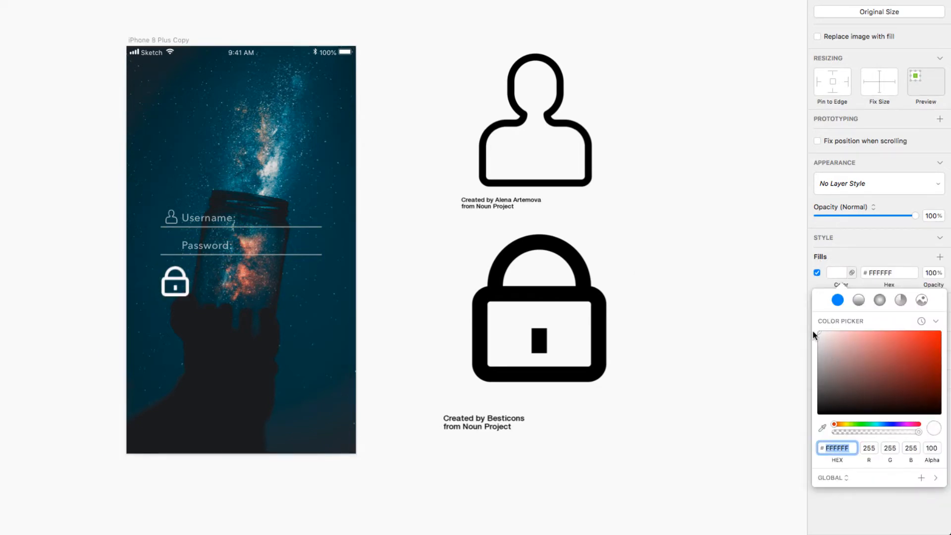
left_click_drag(910, 346, 810, 328)
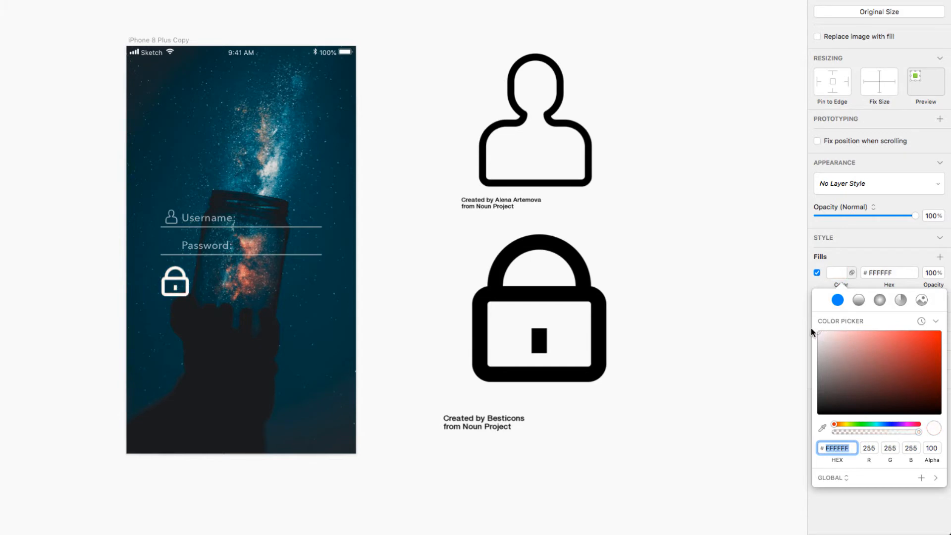
- Scale the padlock down further, align it just before the Password label and set its opacity to 53%
left_click(185, 292)
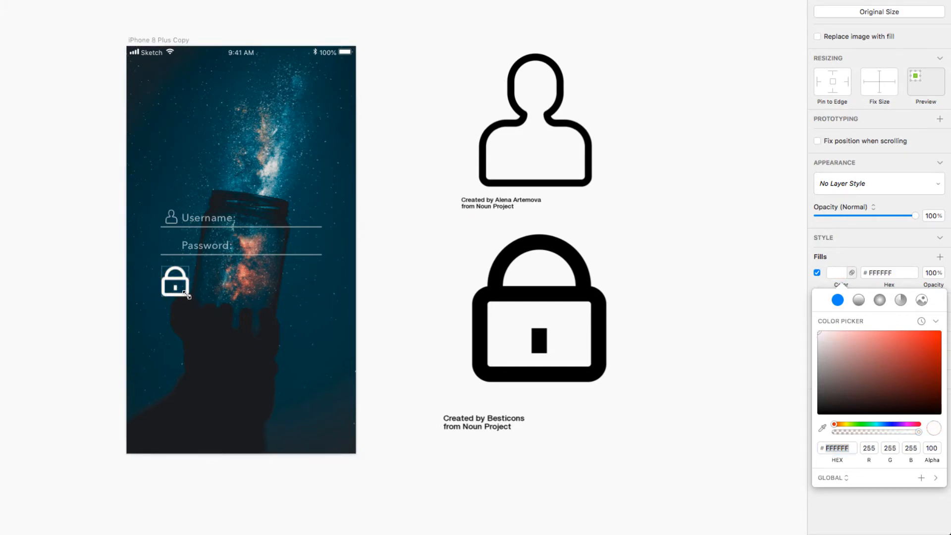
left_click_drag(189, 296, 174, 243)
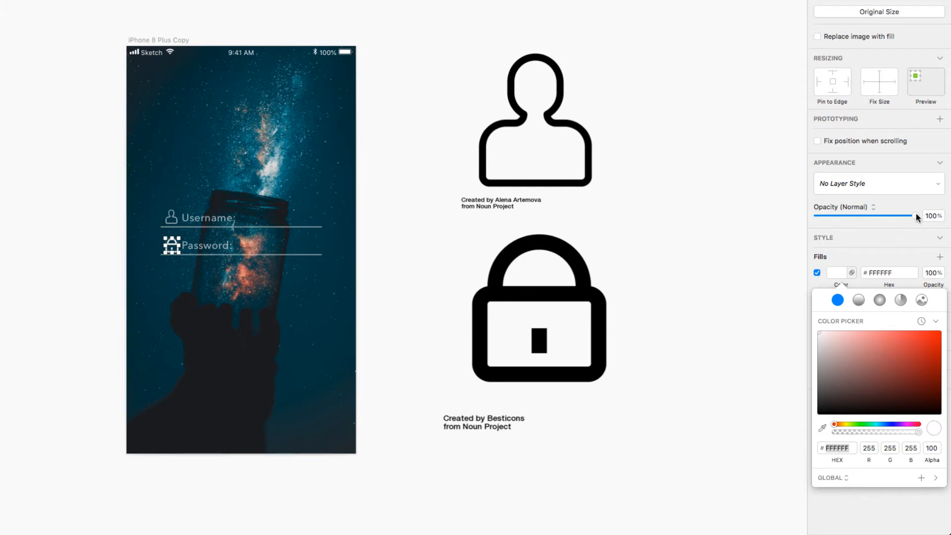
left_click_drag(915, 214, 870, 216)
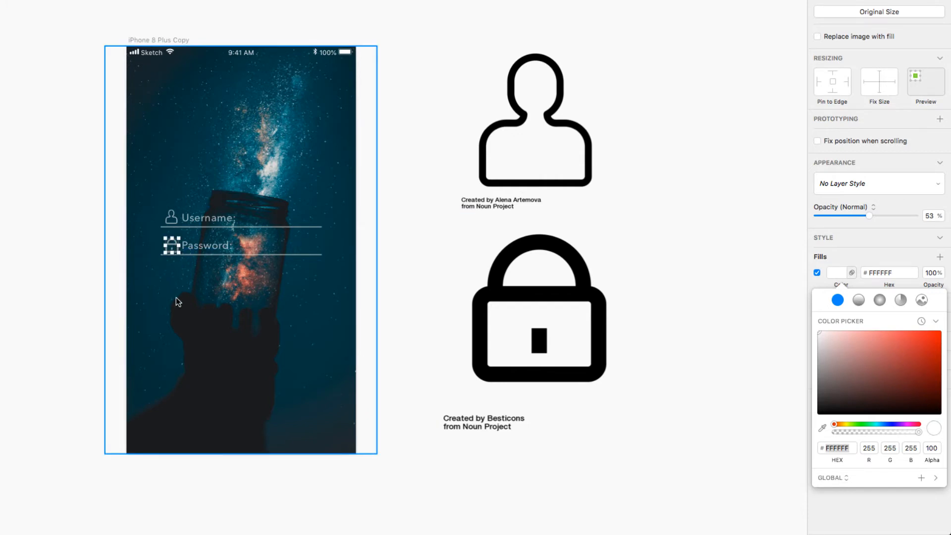
key("alt")
key("Up")
left_click(407, 271)
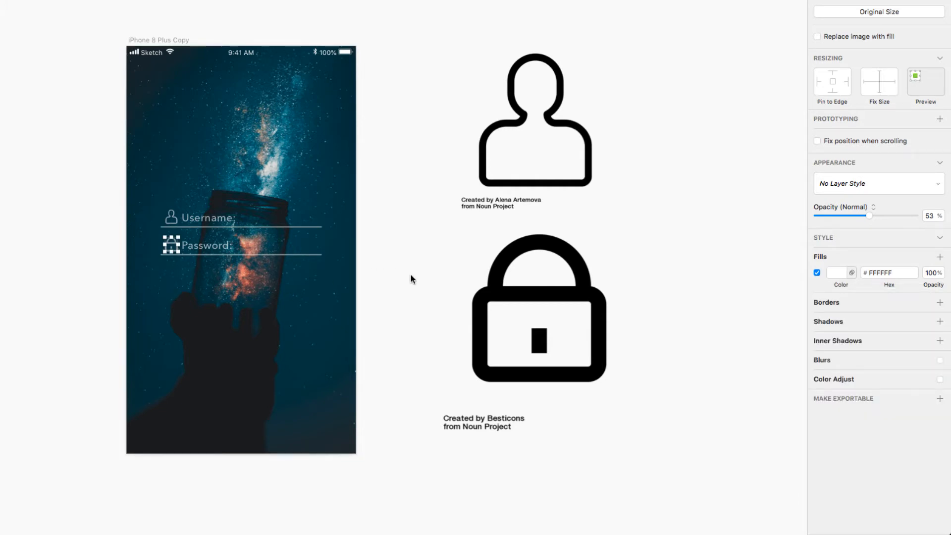
left_click(411, 274)
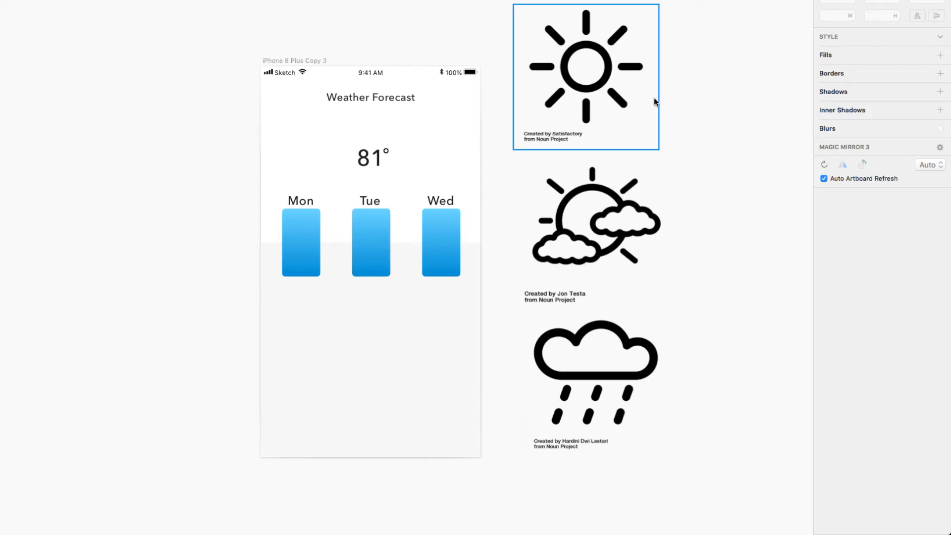
- Duplicate the sun icon beside the original and crop the copy around the sun, cutting off the attribution text
left_click_drag(606, 83, 736, 137)
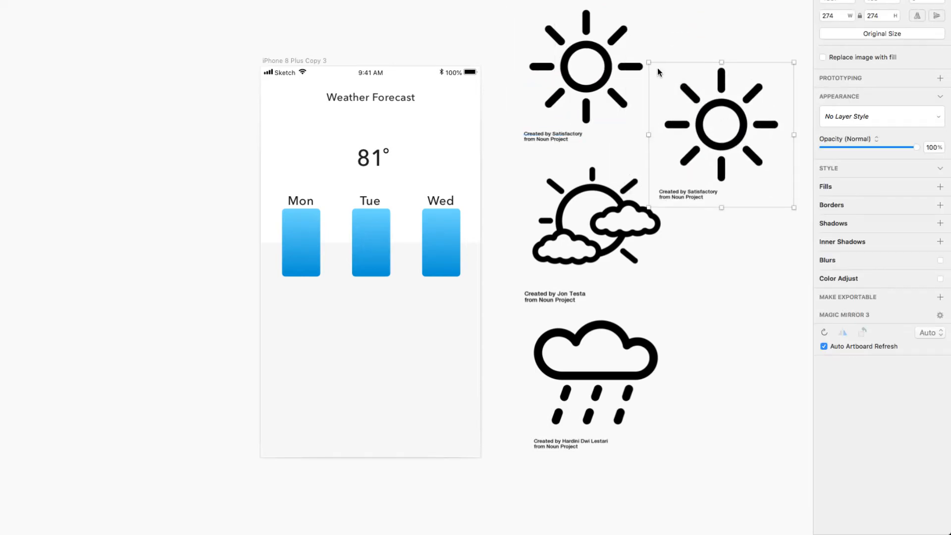
double_click(738, 158)
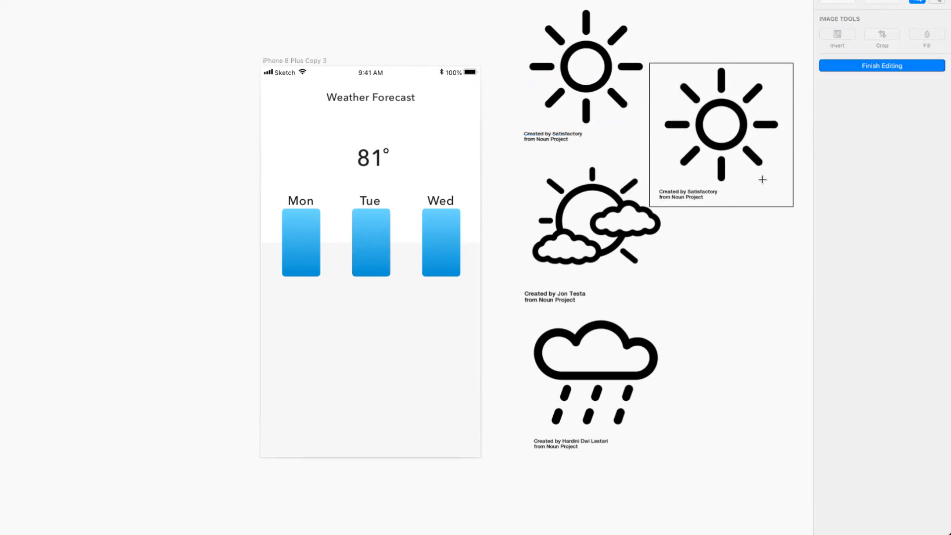
left_click_drag(784, 183, 655, 65)
left_click(880, 34)
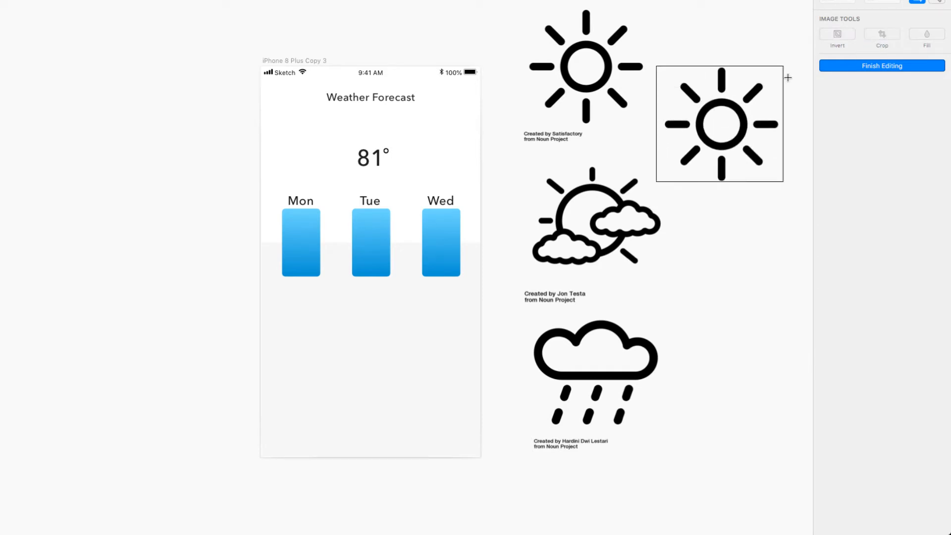
key("Escape")
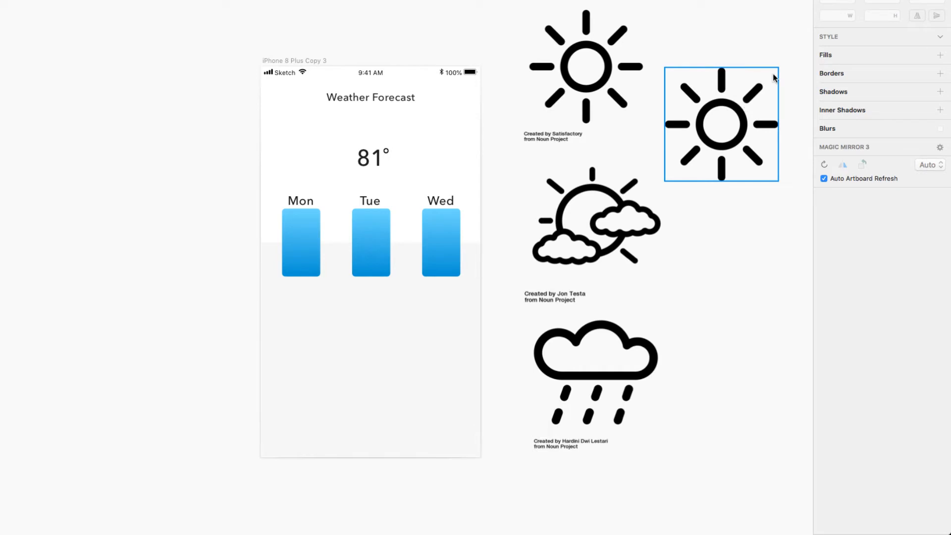
- Shrink the cropped sun to 69 × 69, place it centered between Weather Forecast and 81°, and fill it with orange FFAE15
left_click(773, 73)
left_click_drag(777, 67, 380, 132)
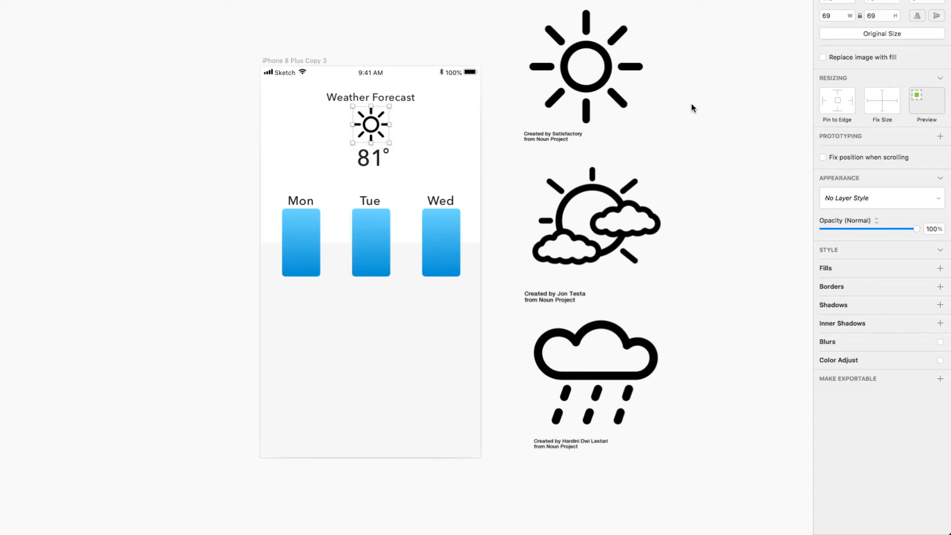
left_click(821, 269)
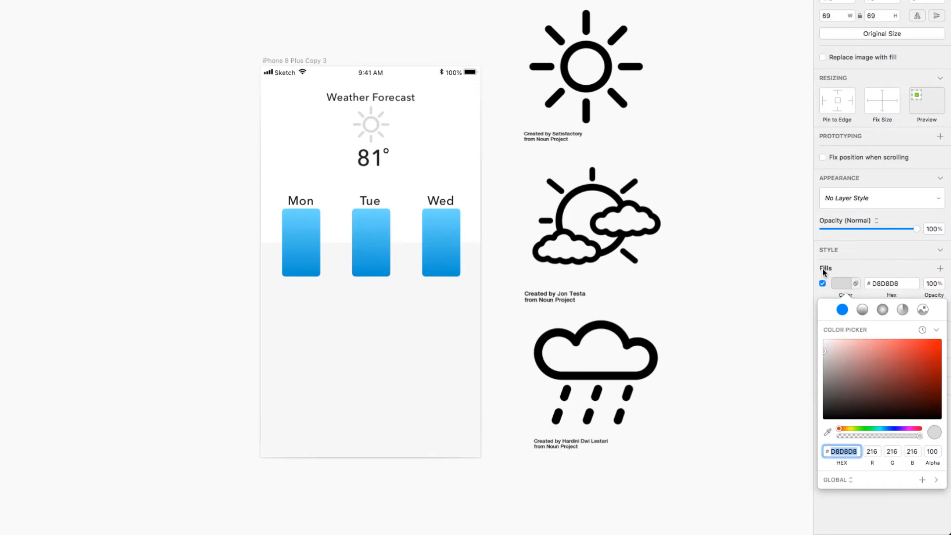
left_click(846, 428)
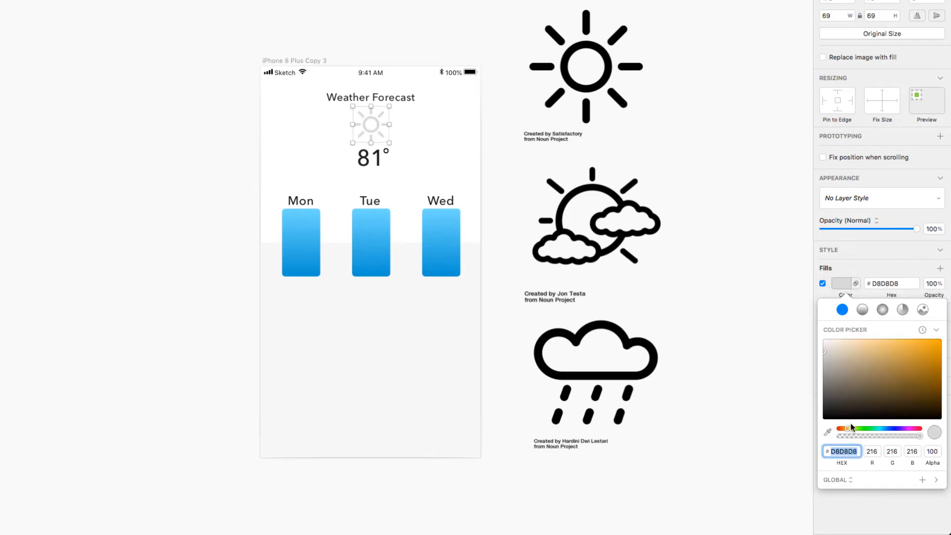
left_click(917, 355)
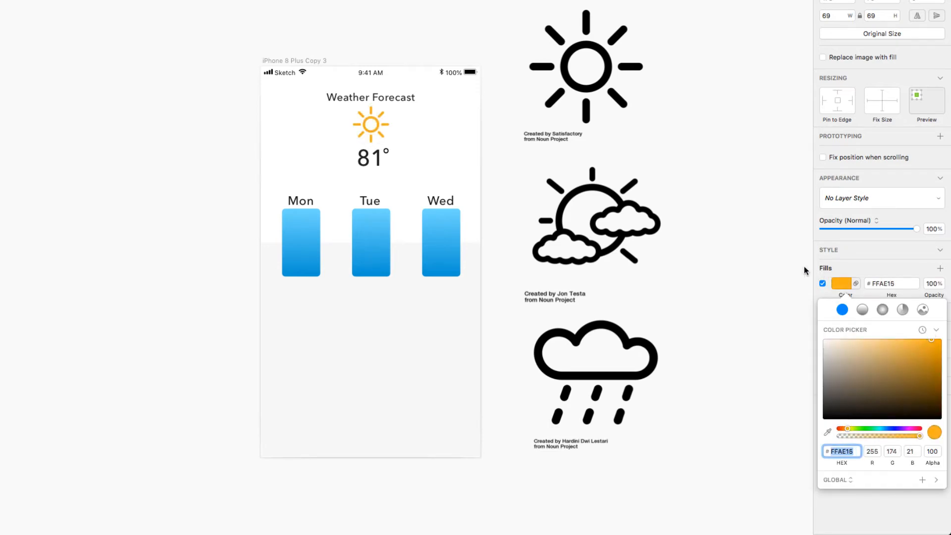
left_click(760, 222)
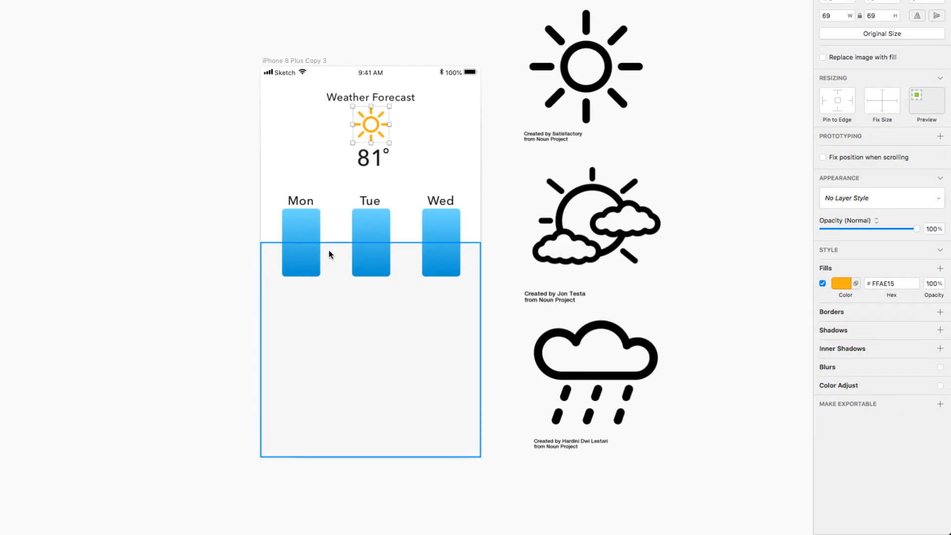
- Duplicate the orange sun onto the Mon card at 50 × 50, fill it with white FFFFFF and center it on the card
left_click(588, 95)
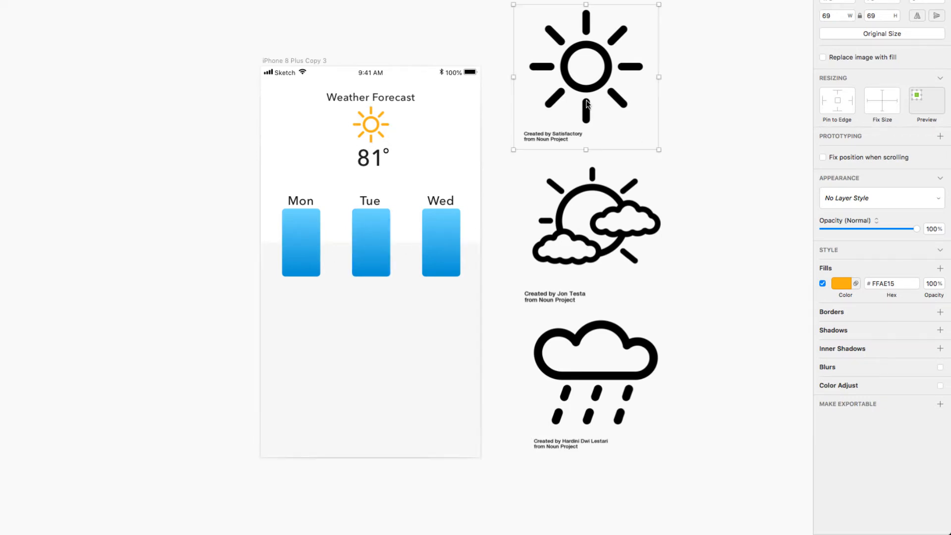
left_click(377, 133)
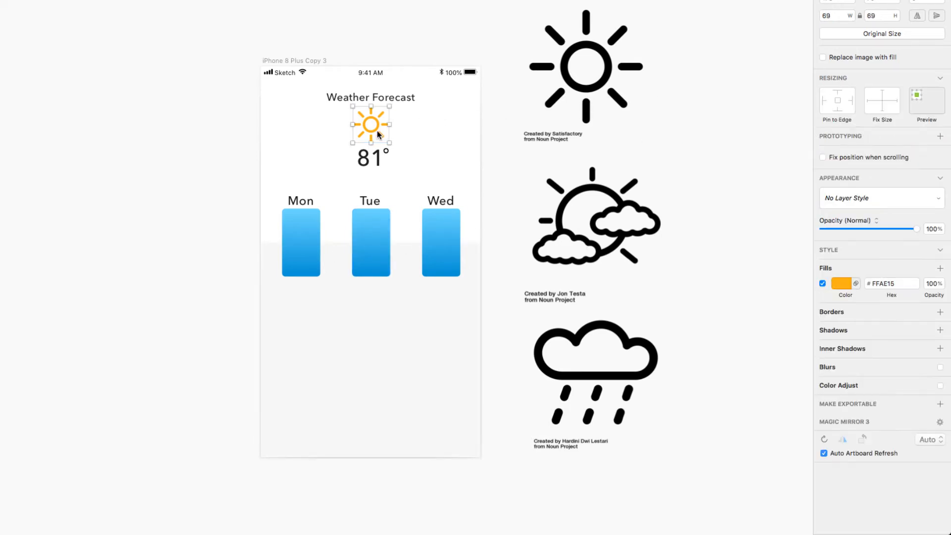
mouse_move(377, 130)
left_mouse_down()
mouse_move(298, 237)
mouse_move(302, 249)
mouse_move(282, 227)
mouse_move(300, 231)
left_mouse_up()
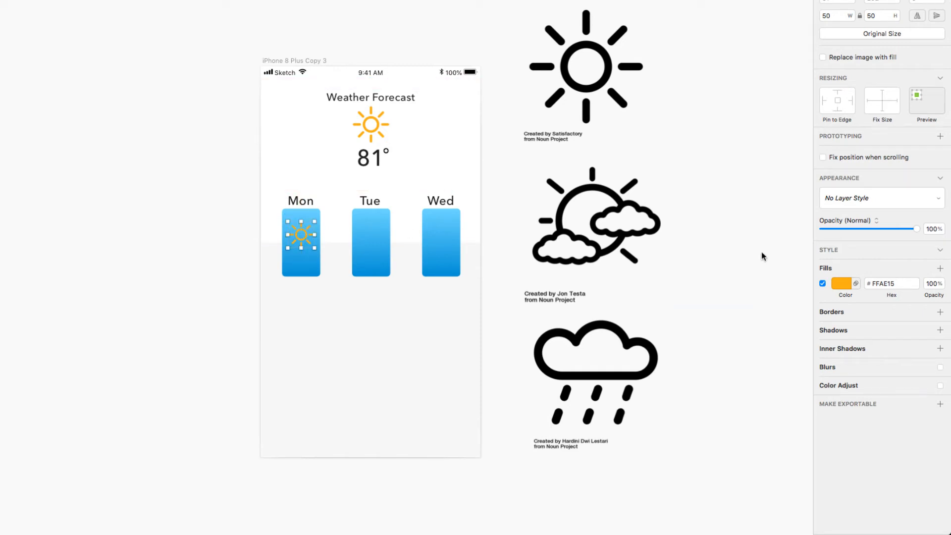
left_click(844, 284)
type("FFFFFF")
key("Return")
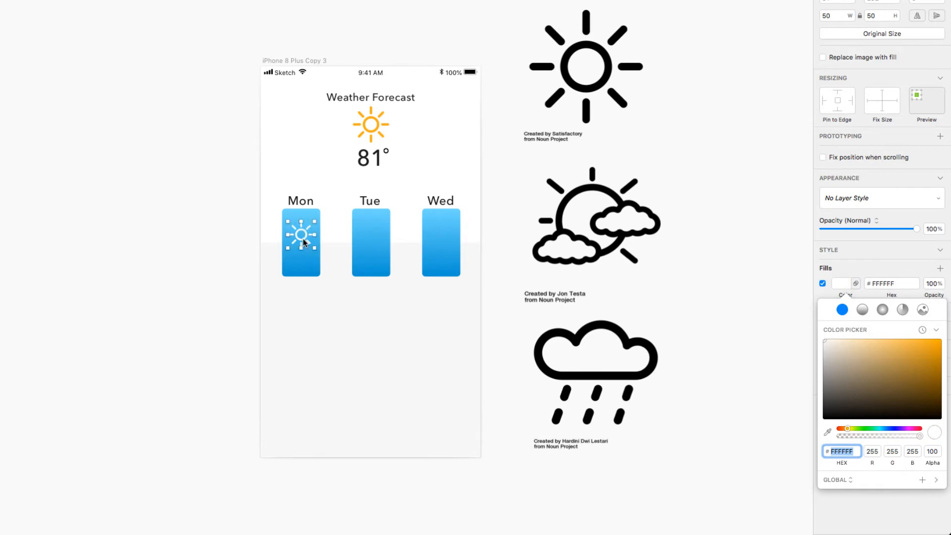
left_click_drag(302, 238, 302, 243)
- Duplicate the partly cloudy icon, crop off the copy's attribution text and place it on the Tue card at 59 × 45
left_click(574, 202)
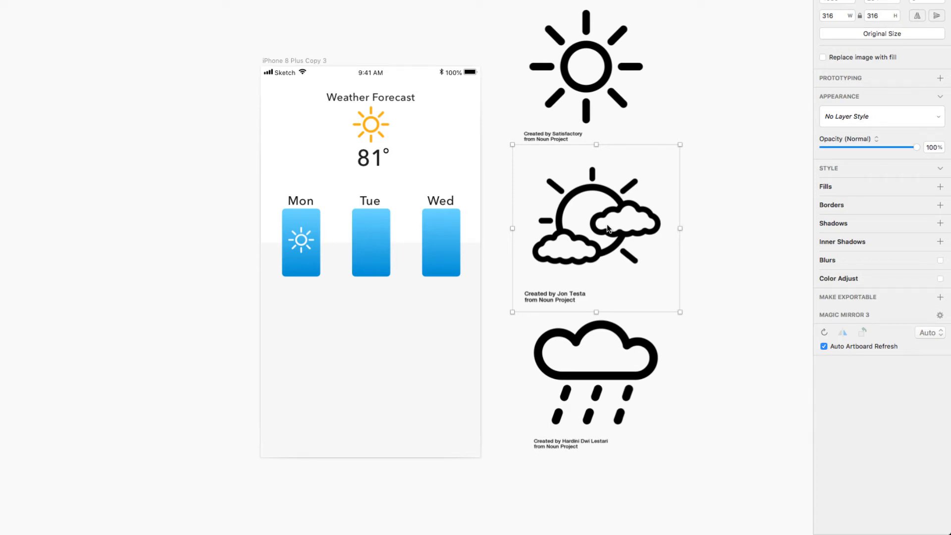
left_click_drag(608, 225, 754, 254)
double_click(754, 253)
mouse_move(809, 299)
left_mouse_down()
mouse_move(677, 198)
mouse_move(713, 210)
mouse_move(776, 268)
mouse_move(365, 233)
left_mouse_up()
left_click(898, 31)
- Fill the partly cloudy icon on the Tue card with white FFFFFF and nudge it slightly sideways to center it
left_click(858, 273)
left_click_drag(826, 344, 815, 334)
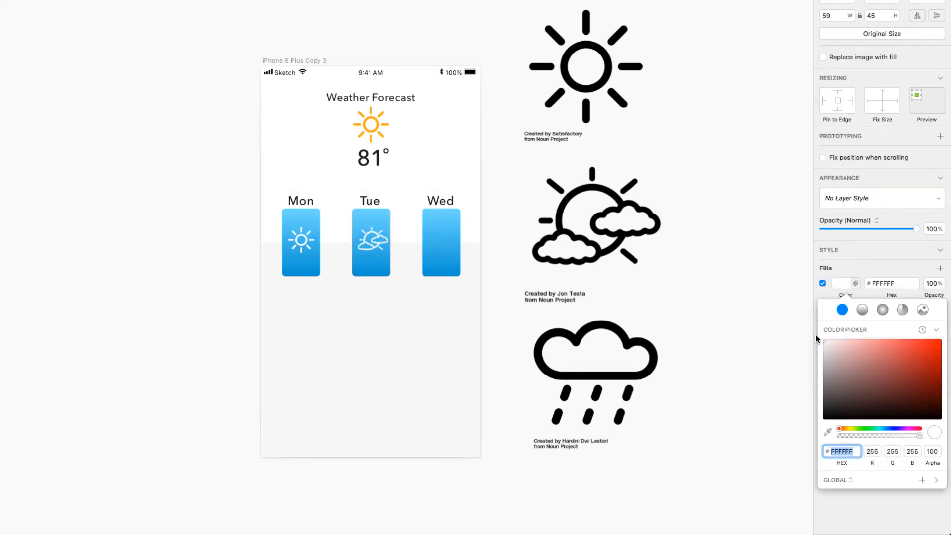
left_click(366, 241)
key("Right")
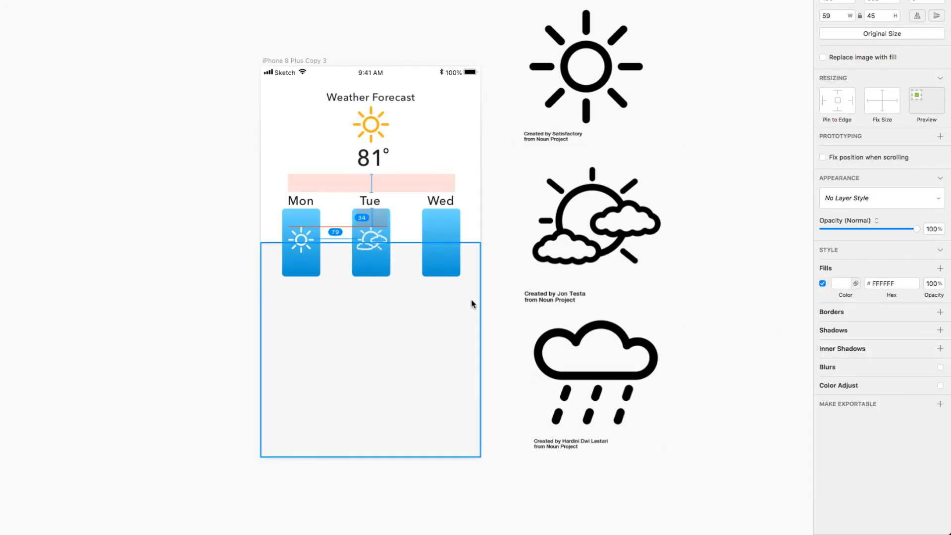
- Duplicate the rain cloud icon, crop off the copy's attribution text and place it on the Wed card at 44 × 37
left_click_drag(558, 332, 802, 369)
double_click(696, 273)
left_click(882, 35)
left_click(714, 275)
left_click_drag(679, 263, 438, 241)
- Fill the rain cloud on the Wed card with white FFFFFF and enlarge it to 48 × 40
left_click(940, 268)
left_click(841, 283)
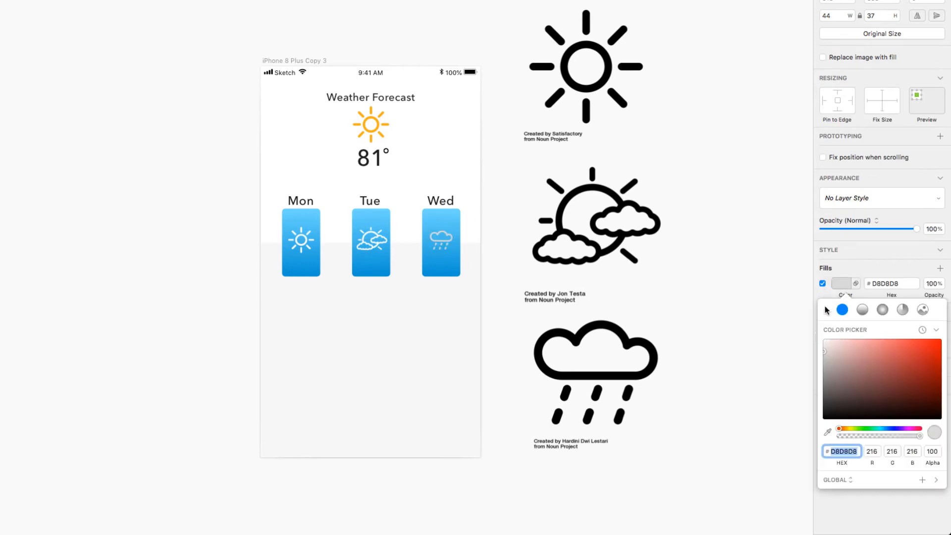
left_click_drag(829, 348, 747, 312)
left_click(446, 240)
left_click_drag(452, 250, 453, 254)
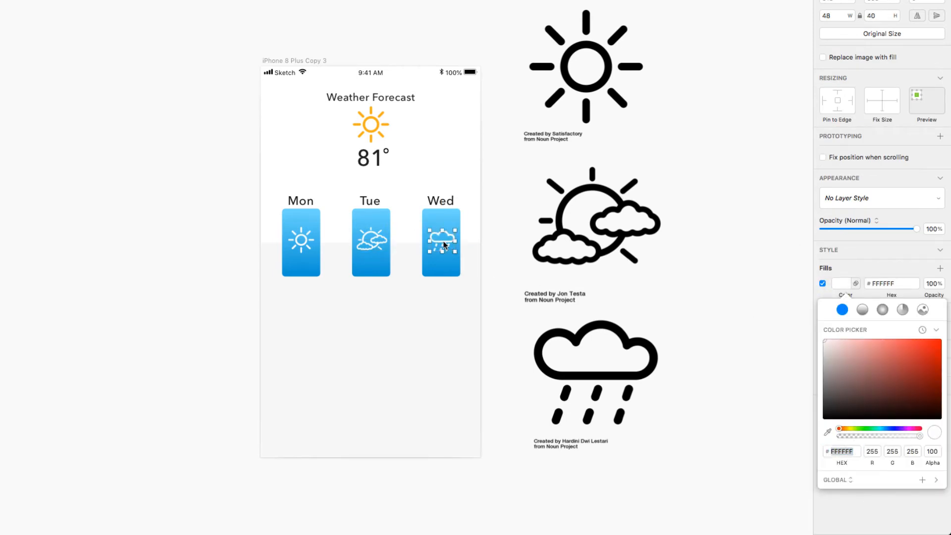
left_click(699, 300)
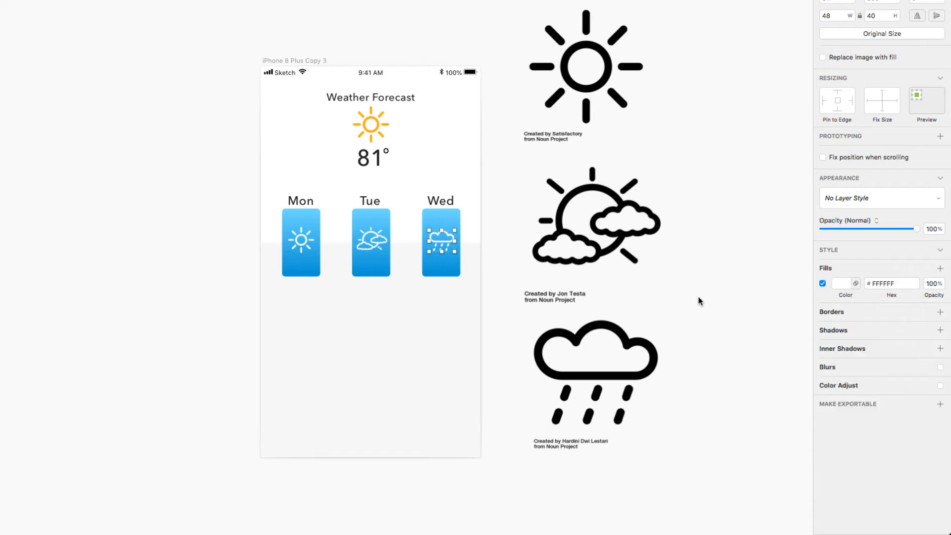
left_click(685, 302)
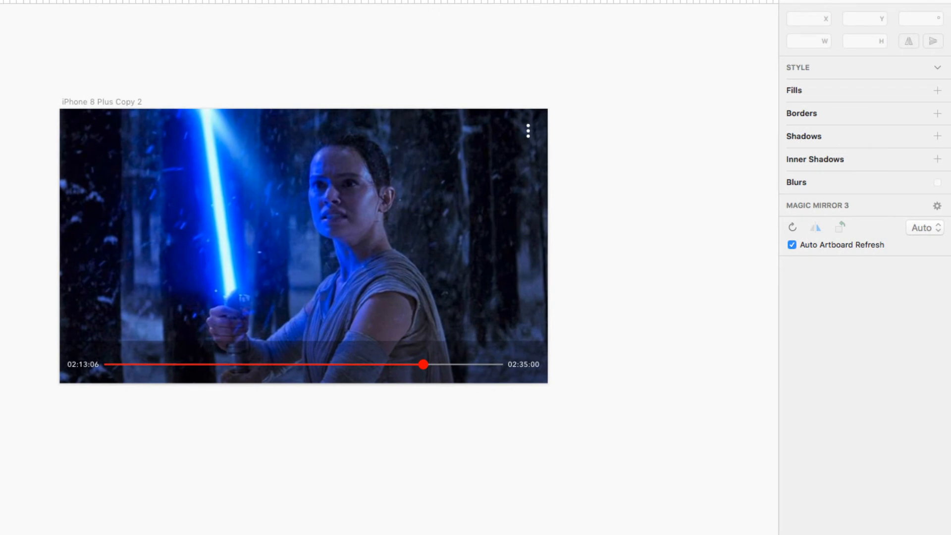
- Draw a triangle about 25 × 25 on the video player artboard, rotate it 90° and flip it horizontally to point backward
left_click_drag(132, 205, 146, 216)
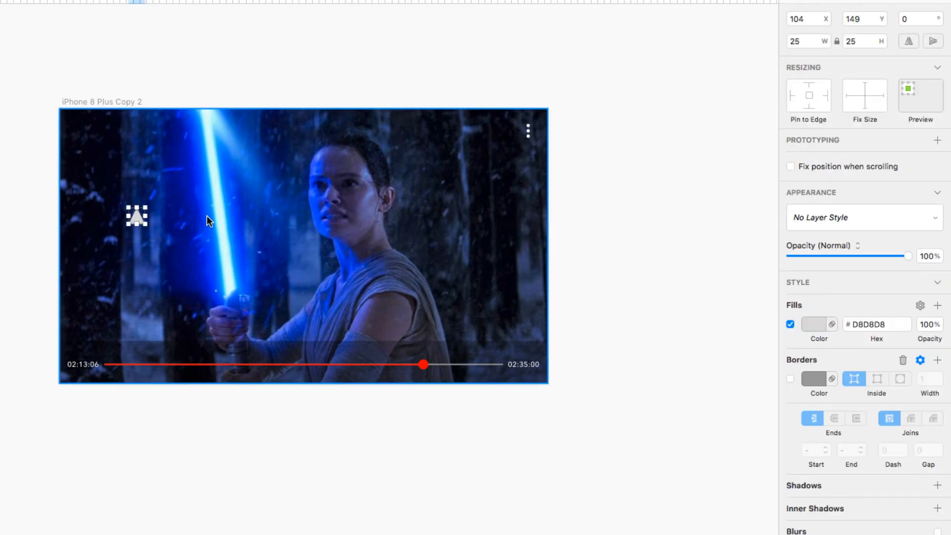
left_click(913, 19)
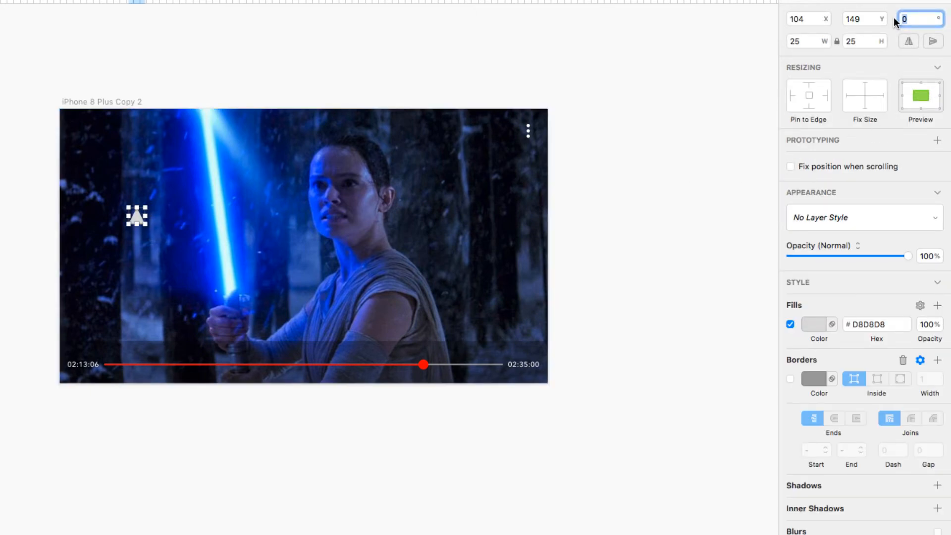
type("90")
key("Return")
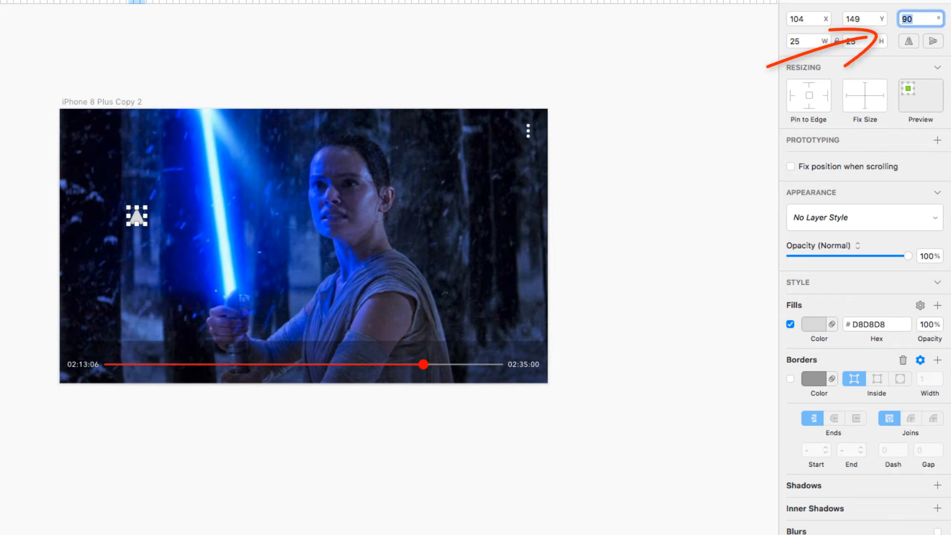
left_click(908, 39)
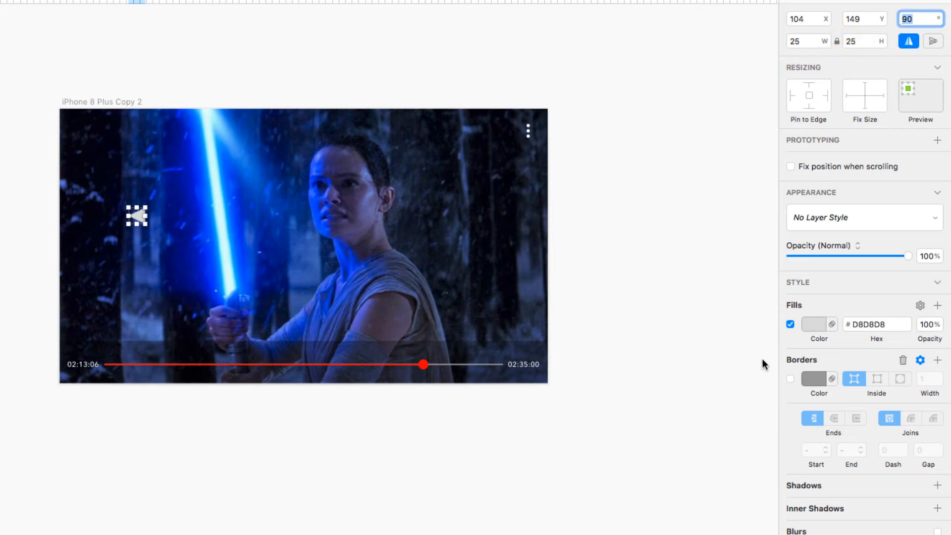
- Fill the backward-pointing triangle with white FFFFFF
left_click(811, 325)
left_click_drag(794, 390, 767, 391)
left_click(812, 330)
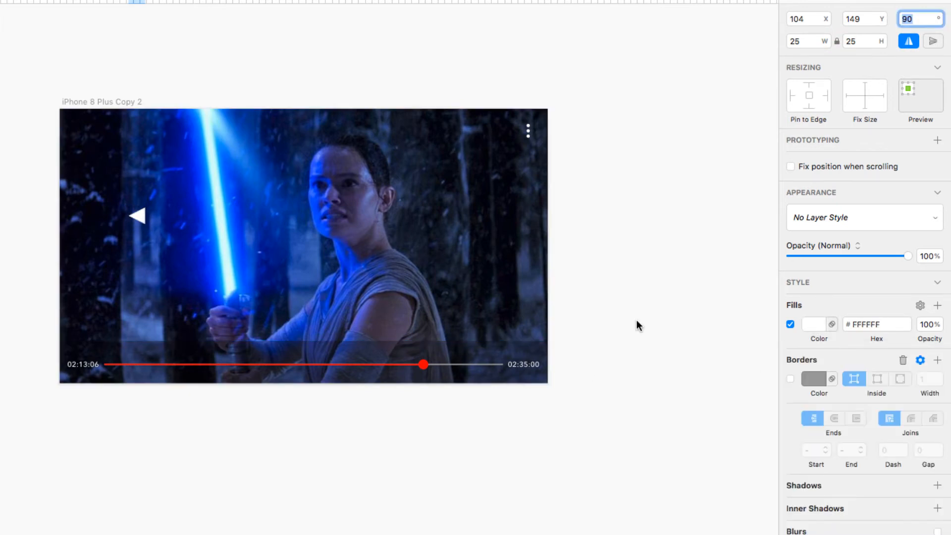
- Duplicate the white triangle and shift the copy horizontally to X 120 so both form a rewind symbol
left_click(138, 216)
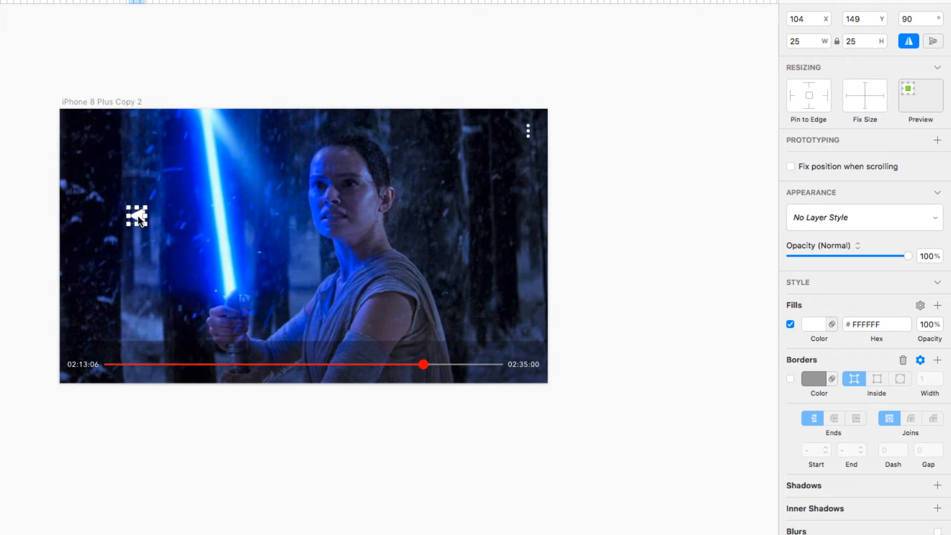
key("super+d")
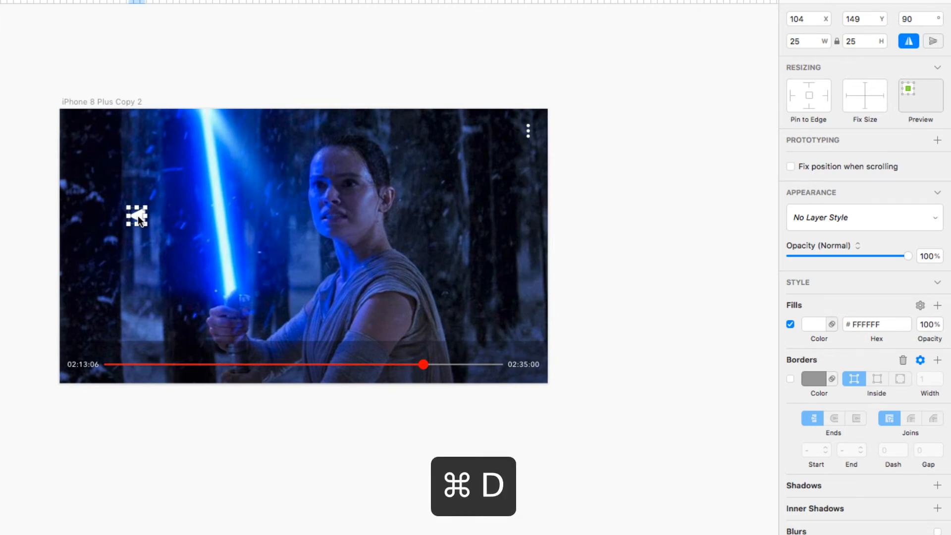
key("shift+Right")
key("shift+Right")
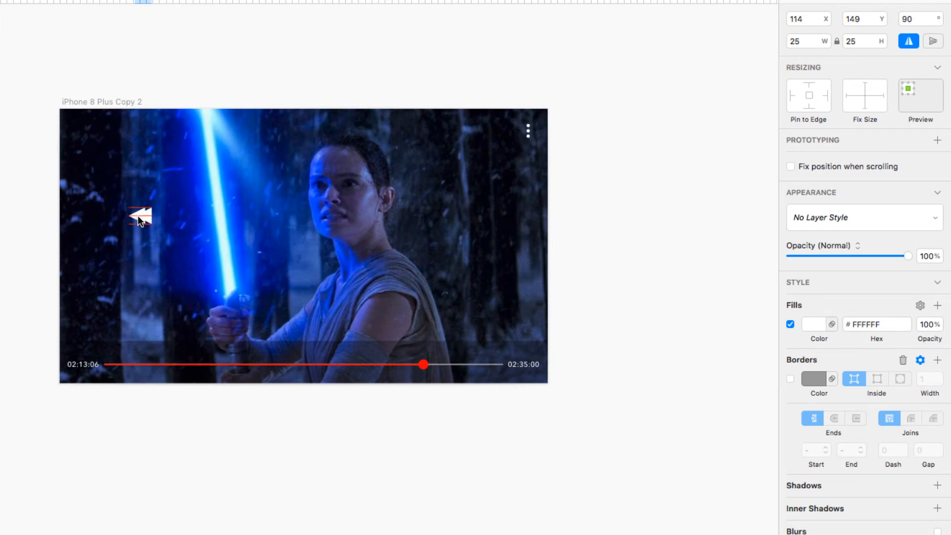
key("Left")
key("Left")
key("Left")
key("Left")
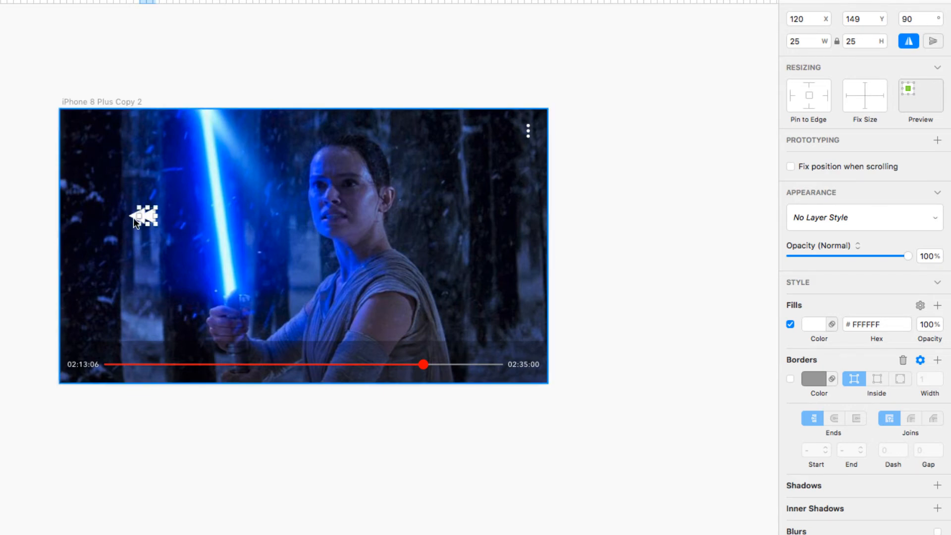
- Draw a 25-long vertical line at the tip of the rewind triangles and give it a white border of width 2
key("r")
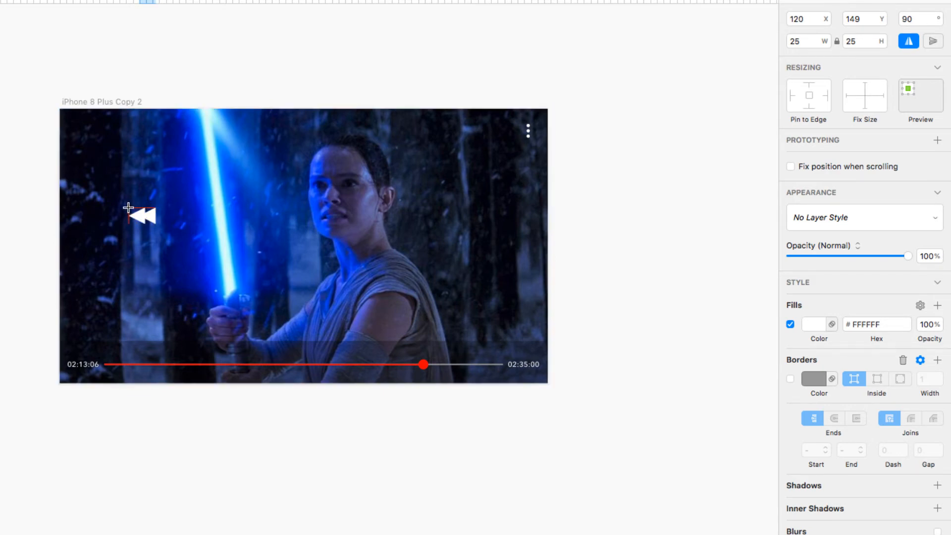
left_click_drag(128, 207, 127, 224)
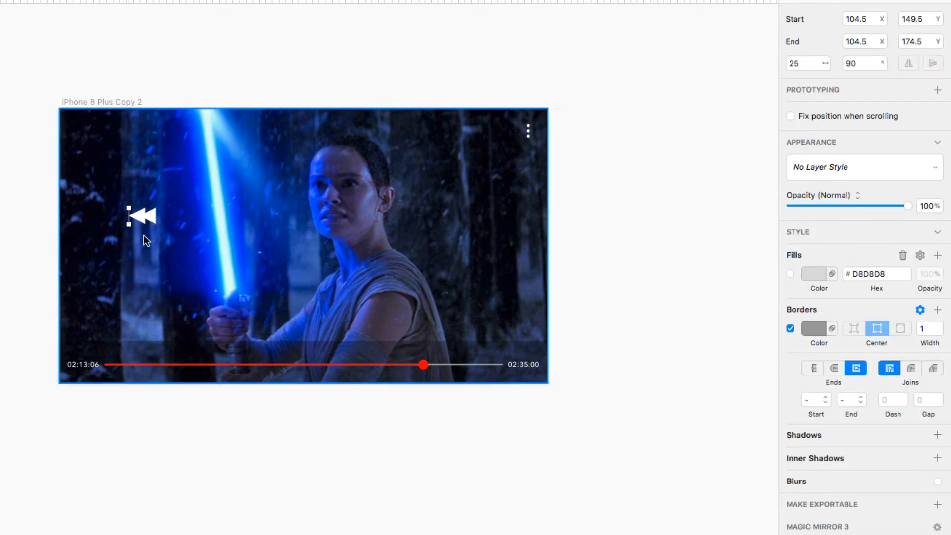
left_click(940, 325)
left_click(812, 330)
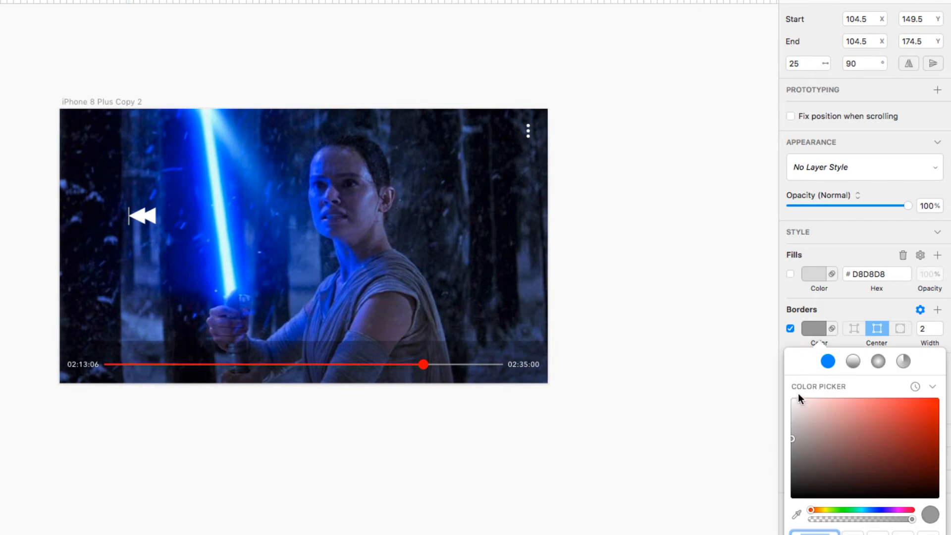
left_click_drag(798, 395, 787, 394)
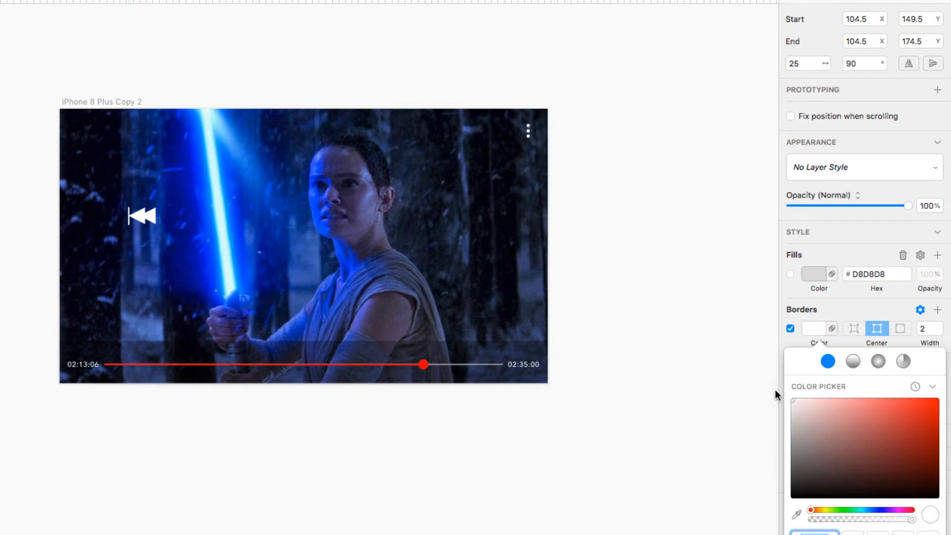
- Group the vertical line with the two backward-pointing triangles and name the group RWD Btn
left_click(133, 217)
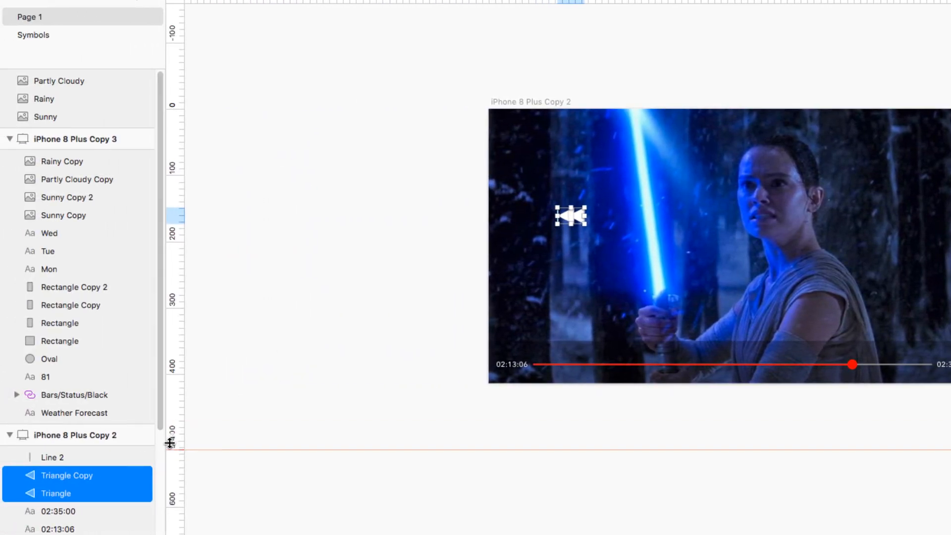
left_click(56, 456, "shift")
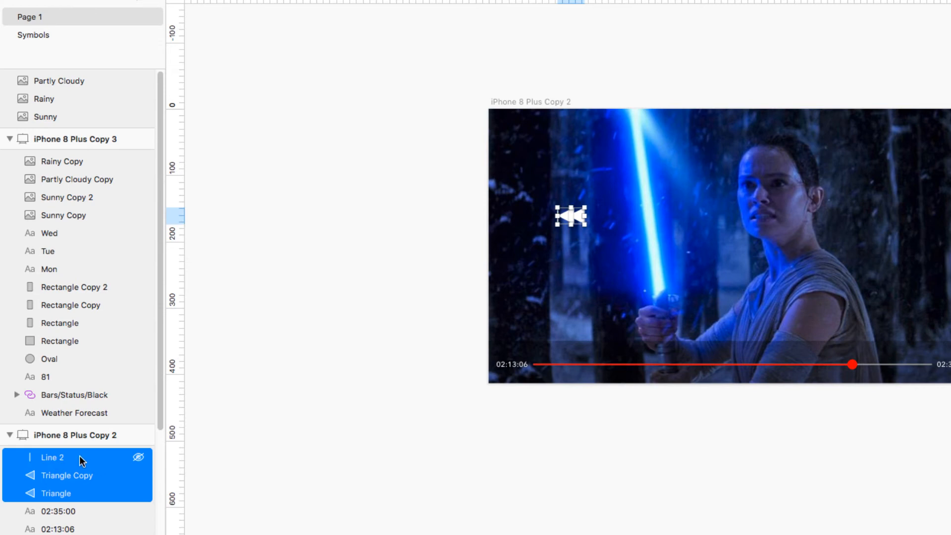
key("super+g")
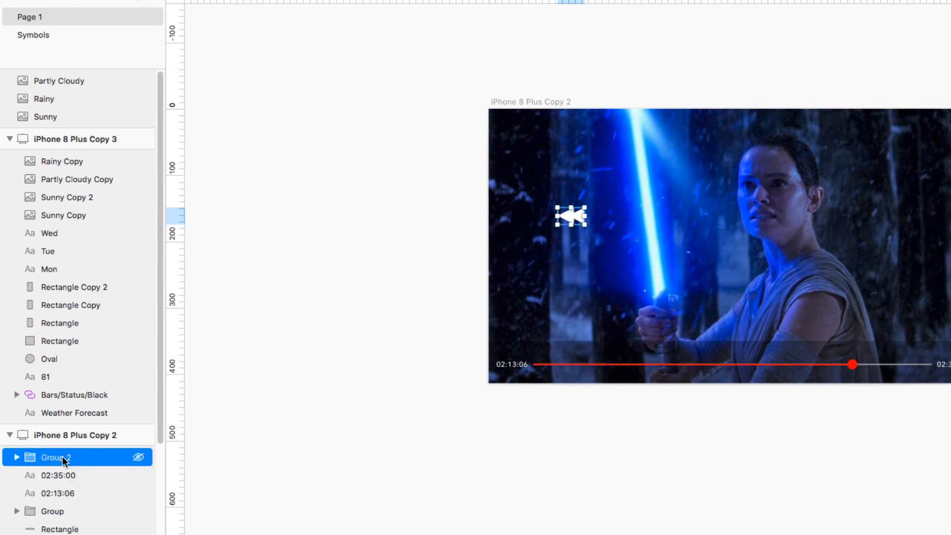
double_click(62, 456)
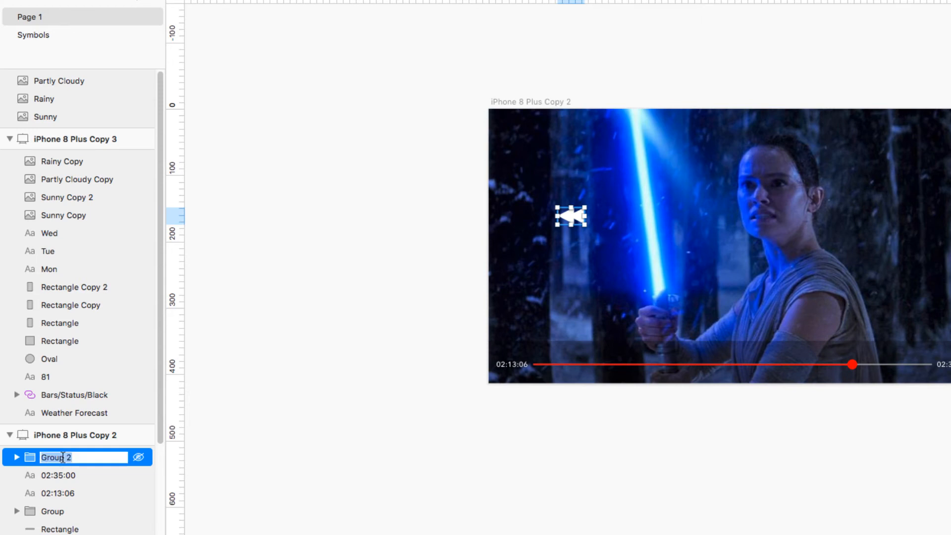
type("R")
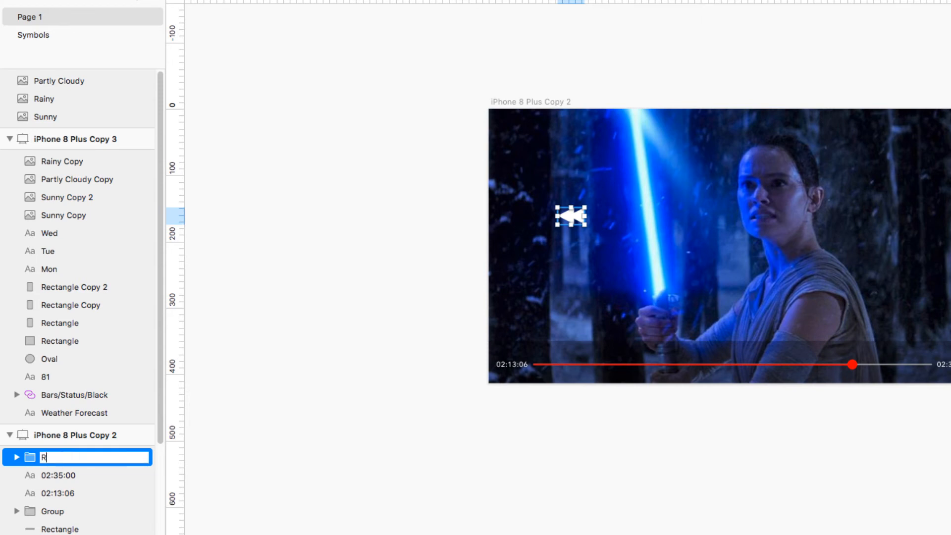
type("WD Btn")
key("Return")
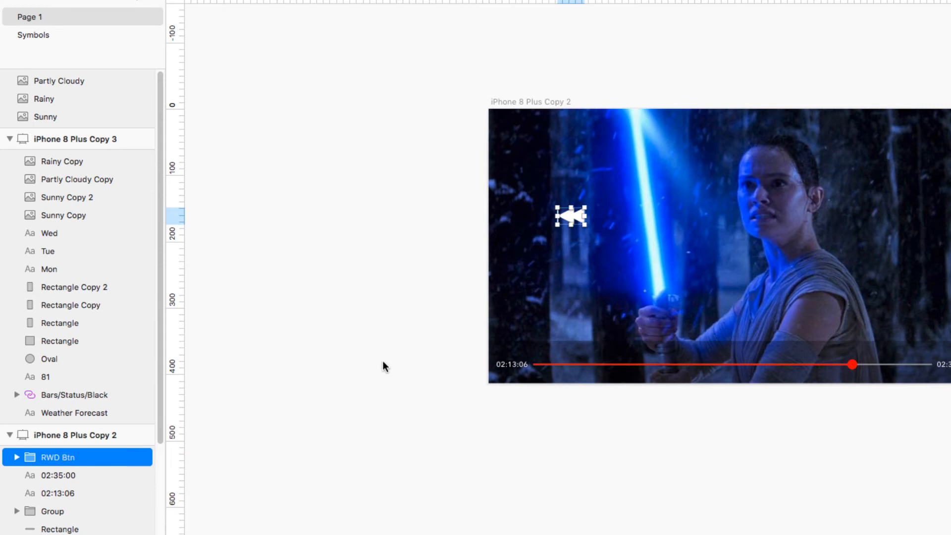
- Move the rewind group to about X 185, Y 194, and make a horizontally flipped duplicate of it
left_click_drag(578, 218, 632, 249)
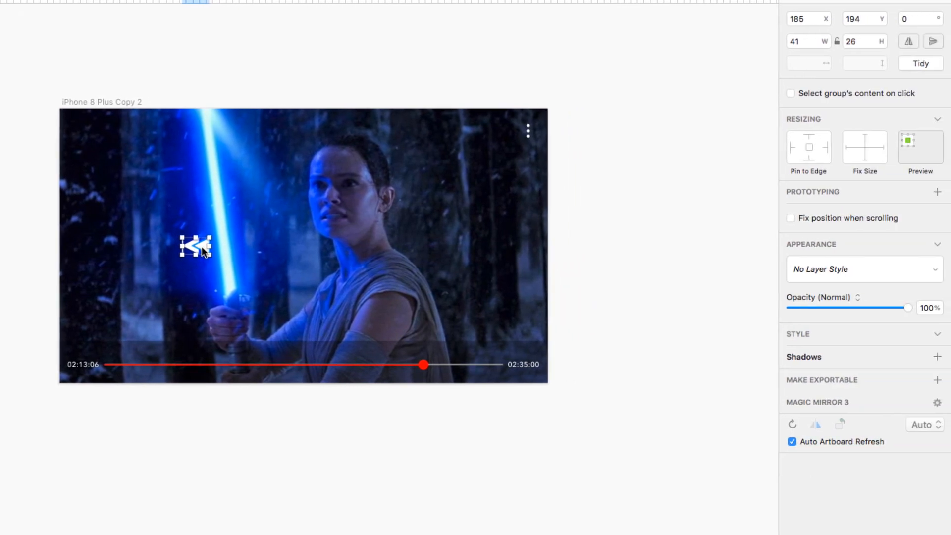
key("super+d")
left_click(910, 42)
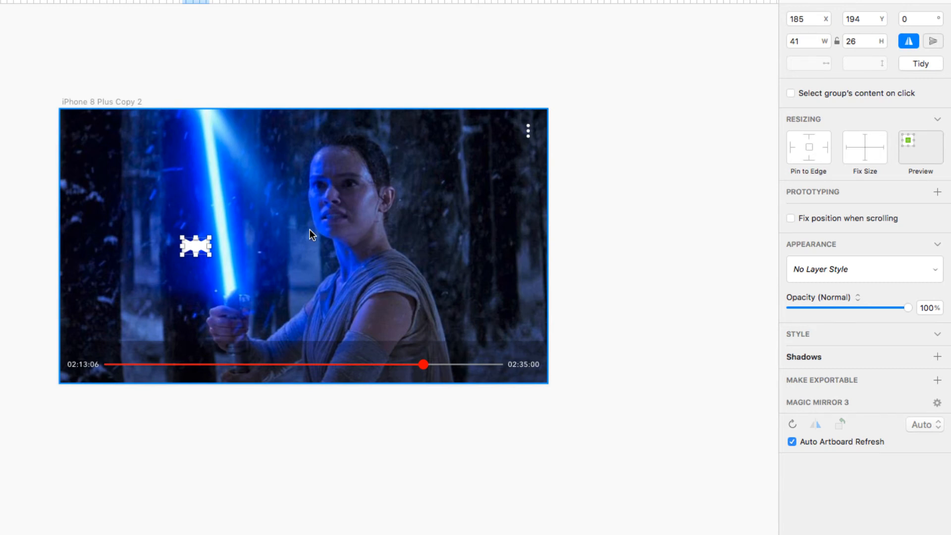
- Shift the flipped copy horizontally to X 535, and nudge it slightly back toward the artboard's centre as the forward button
key("shift+Right")
key("shift+Right")
key("shift+Right")
key("shift+Right")
key("shift+Right")
key("shift+Right")
key("shift+Right")
key("shift+Right")
key("shift+Right")
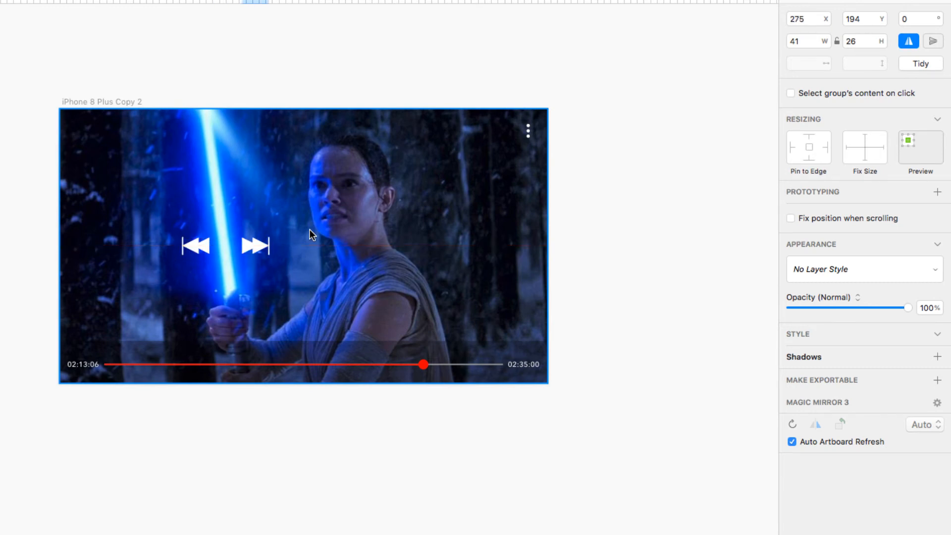
key("shift+Right")
key("shift+Right")
key("shift+Right")
key("shift+Right")
key("shift+Right")
key("shift+Right")
key("shift+Right")
key("shift+Right")
key("shift+Right")
key("shift+Right")
key("shift+Right")
key("shift+Right")
key("shift+Right")
key("shift+Right")
key("shift+Right")
key("shift+Right")
key("shift+Right")
key("shift+Right")
key("shift+Right")
key("shift+Right")
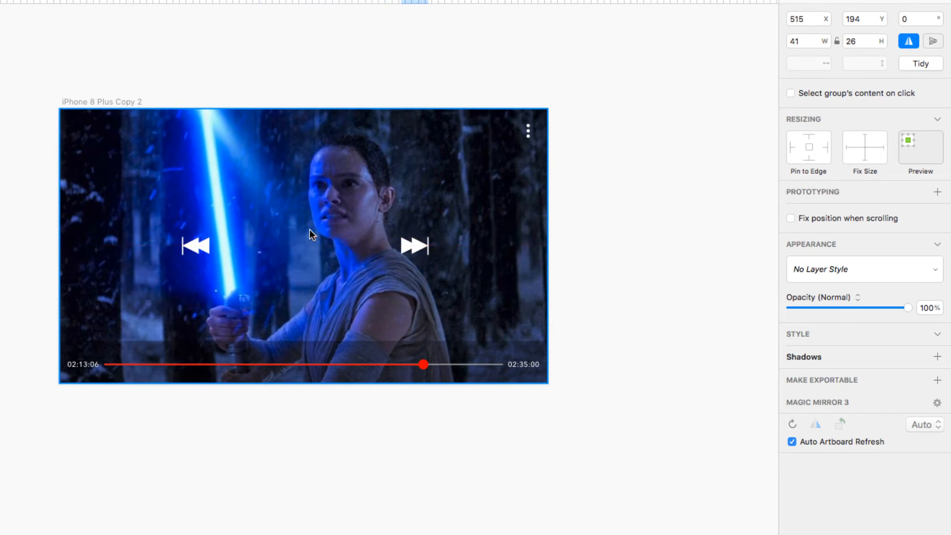
key("shift+Right")
key("shift+Right")
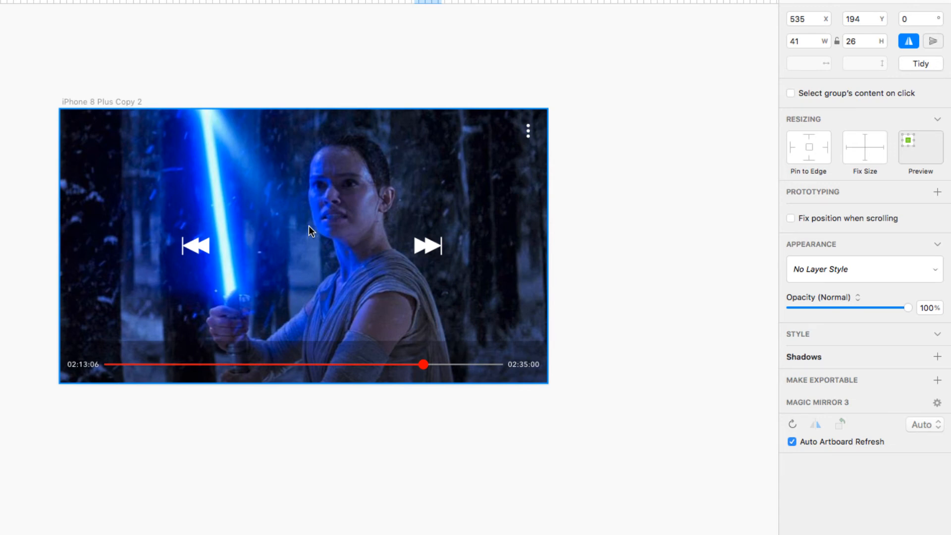
left_click(308, 230)
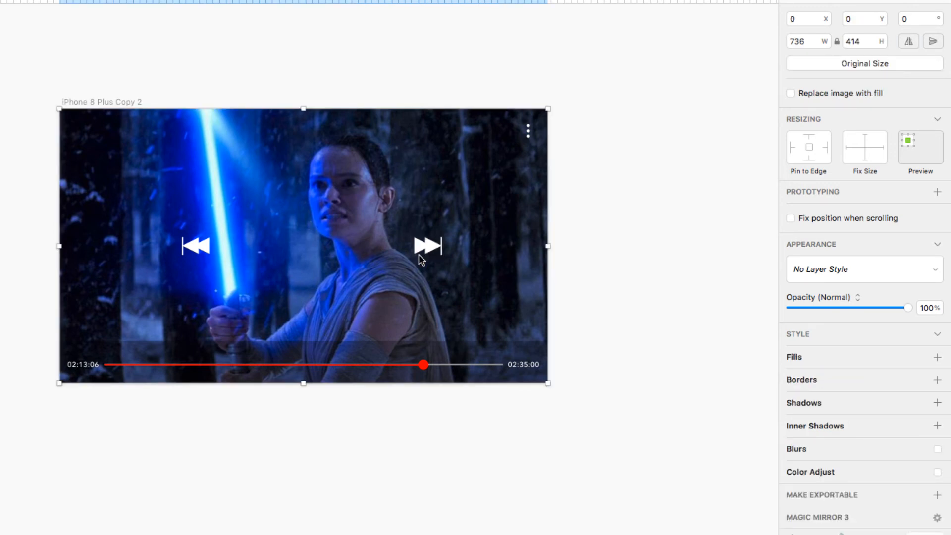
left_click_drag(424, 248, 415, 249)
left_click(363, 232)
- Duplicate a rewind triangle to the artboard's centre and take the copy out of the RWD Btn group, above both button groups
left_click(205, 245)
key("super+d")
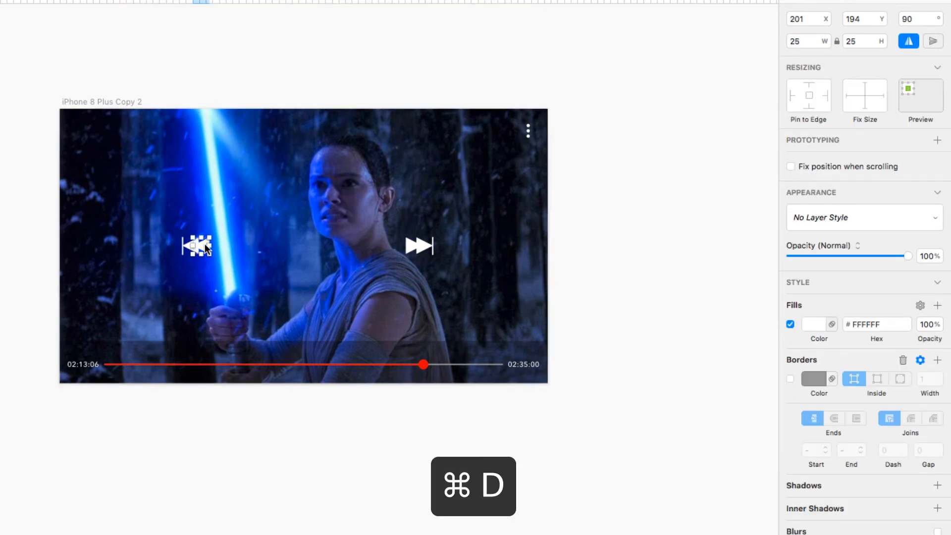
left_click_drag(205, 248, 303, 249)
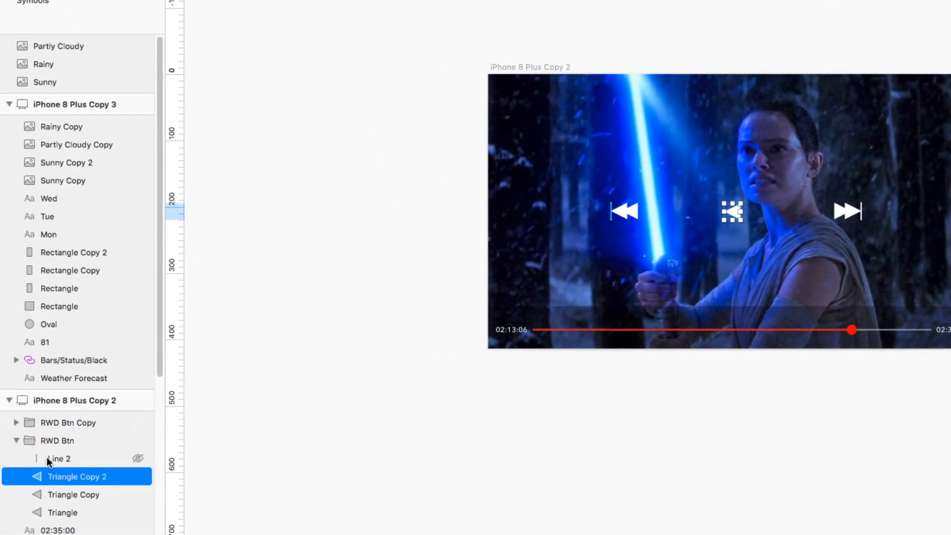
left_click_drag(51, 477, 39, 414)
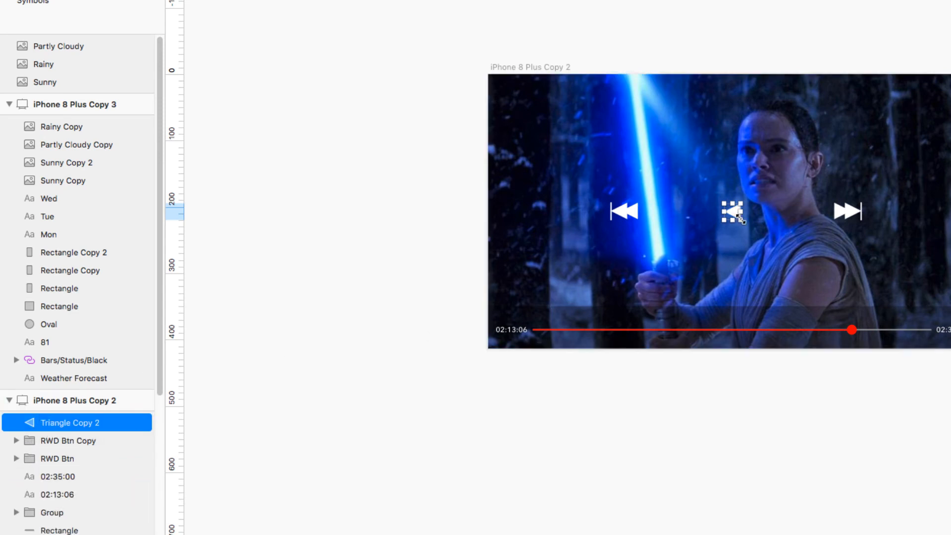
- Enlarge the copied triangle to 36 × 36, flip it to point forward and centre it on the artboard at X 350, Y 189
left_click_drag(740, 220, 749, 229)
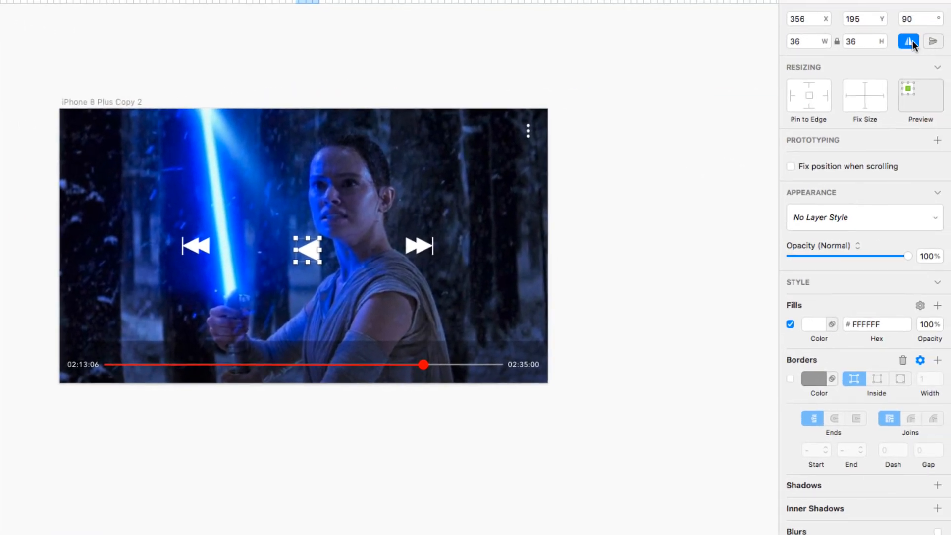
left_click(909, 41)
mouse_move(304, 249)
left_mouse_down()
mouse_move(294, 253)
mouse_move(304, 250)
left_mouse_up()
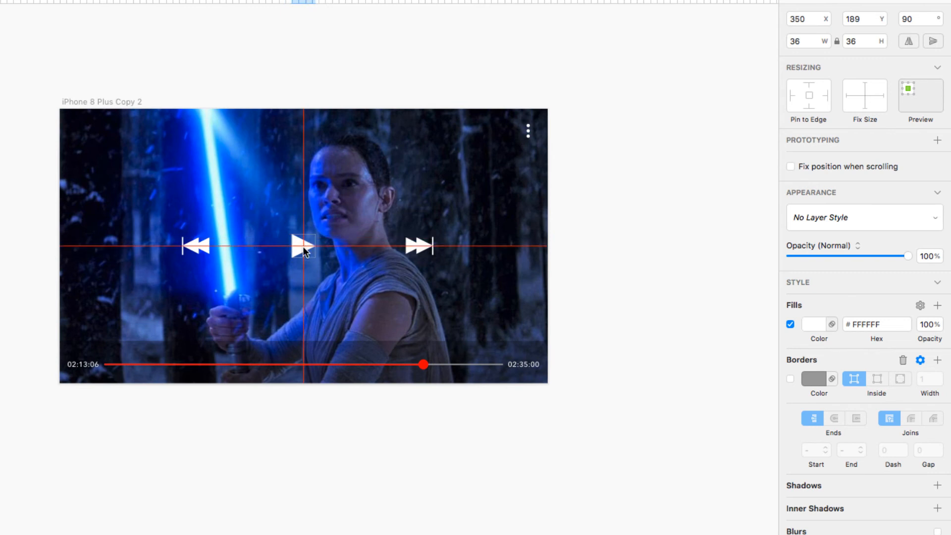
key("Escape")
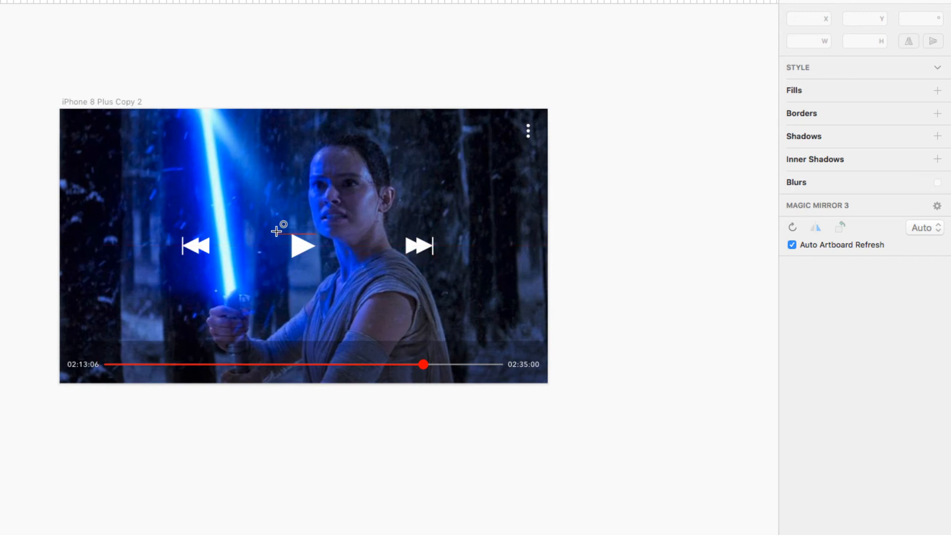
- Draw a circle about 68 × 68 over the play triangle and duplicate it, filling the copy with red F45353
left_click_drag(277, 225, 320, 266)
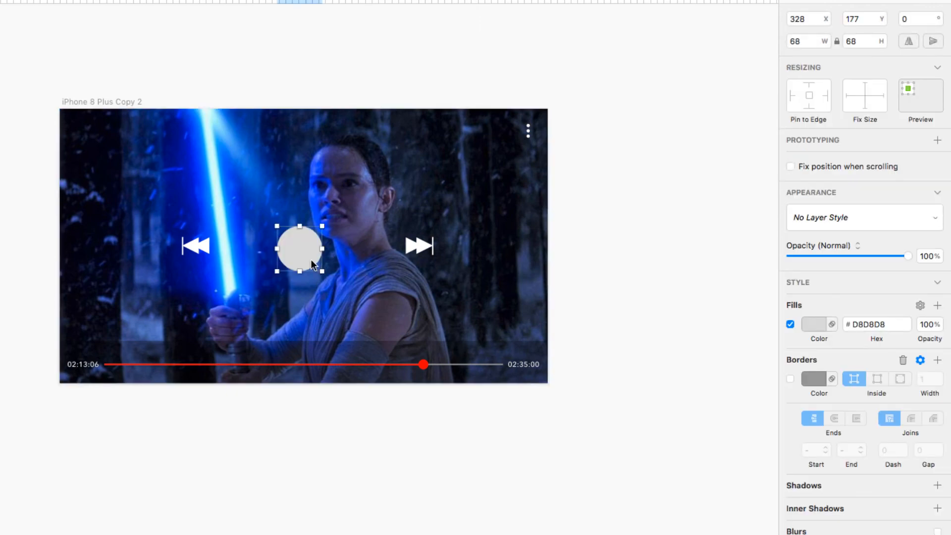
key("super+d")
left_click(822, 325)
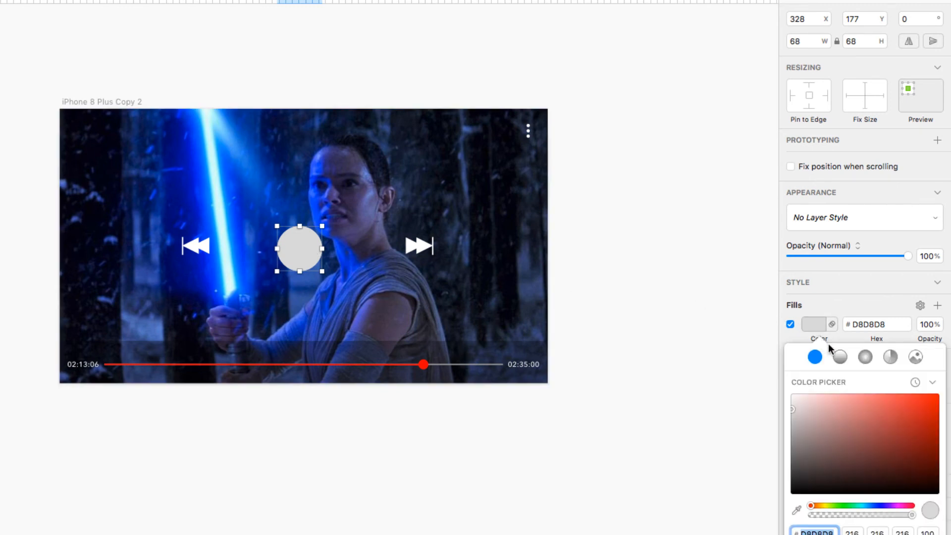
left_click(888, 398)
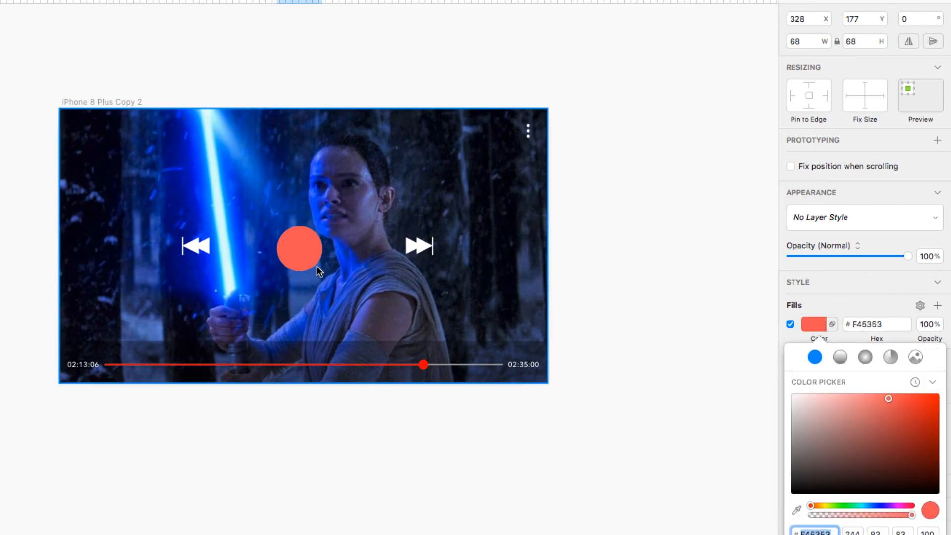
- Shrink the red circle to 64 × 64 about its centre and subtract it from the larger circle to form a ring
scroll(316, 266, "up", 5)
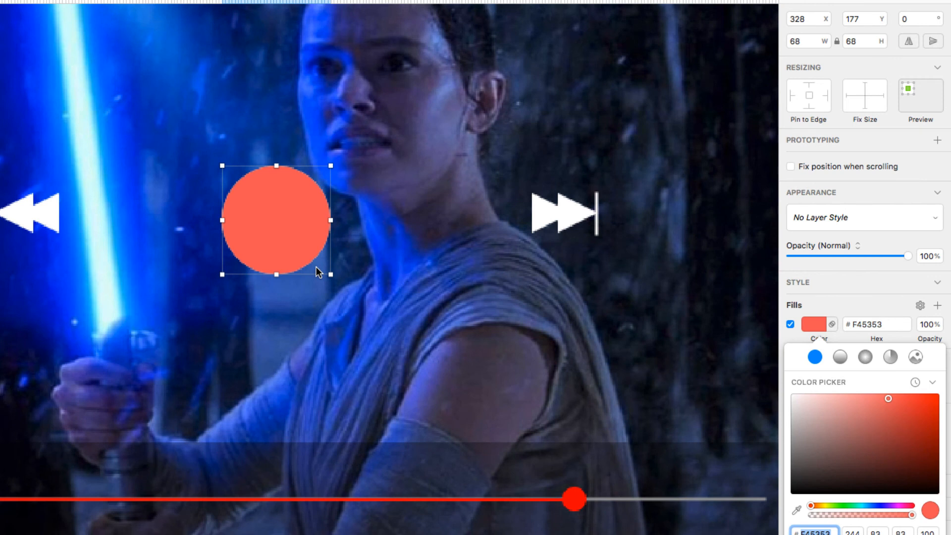
key("alt")
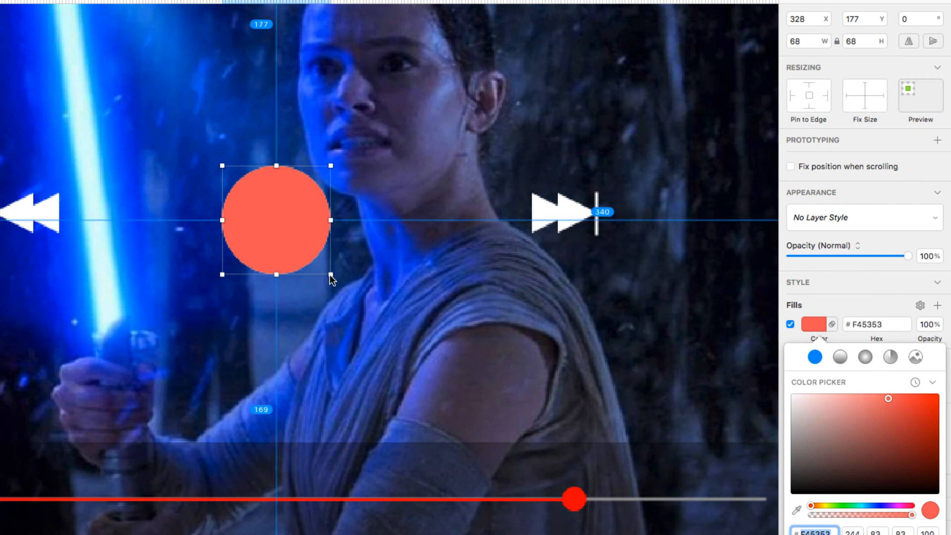
left_click_drag(329, 275, 322, 268)
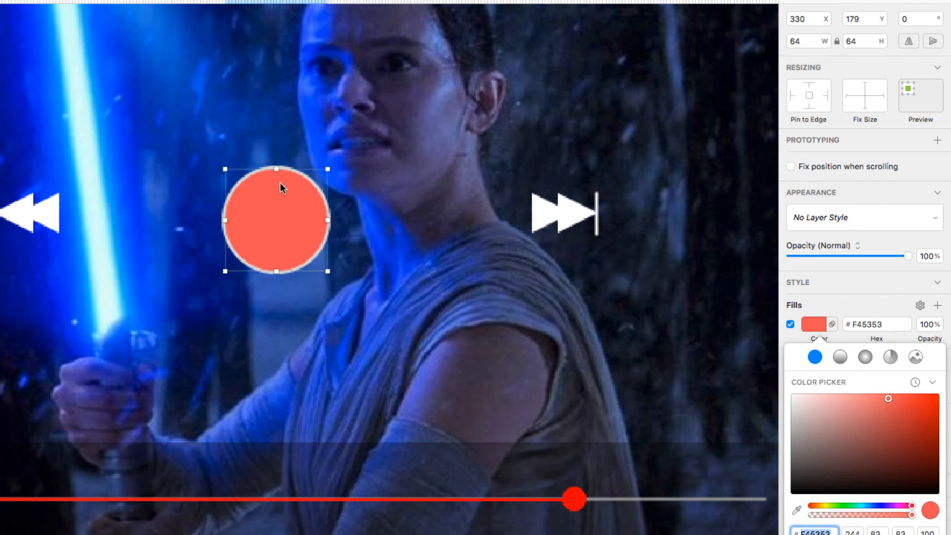
left_click(329, 215, "shift")
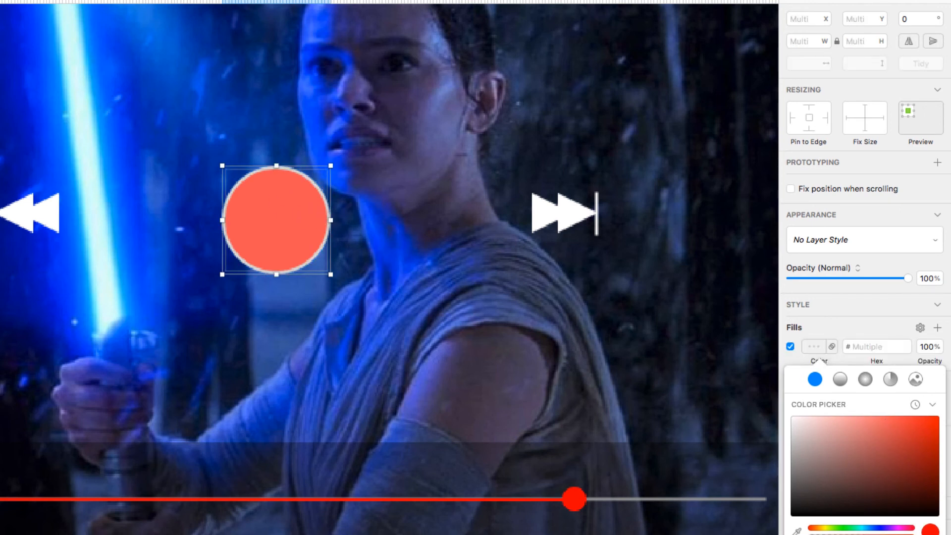
left_click(437, 1)
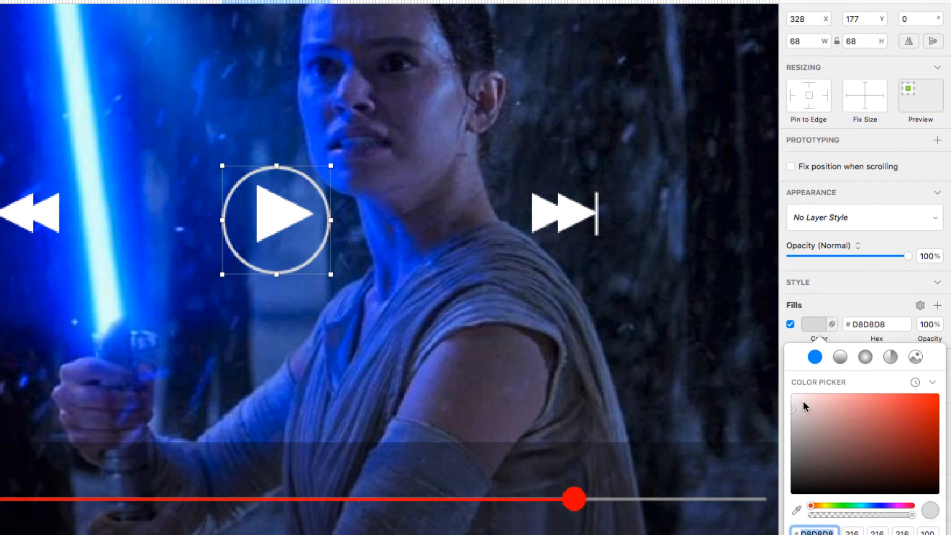
- Recolor the ring around the play triangle white and move it up slightly to centre it vertically on the triangle
left_click_drag(804, 400, 795, 395)
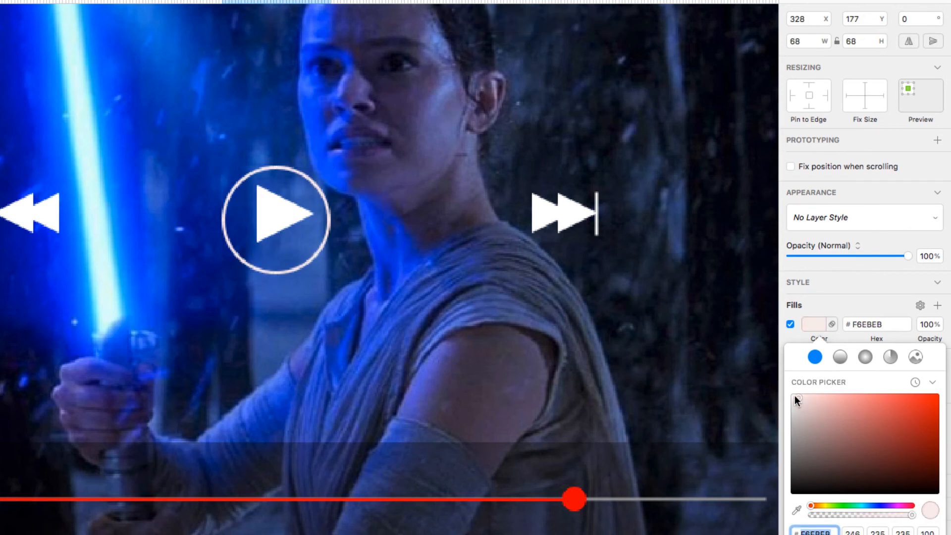
left_click(813, 324)
left_click_drag(301, 266, 301, 259)
left_click(328, 308)
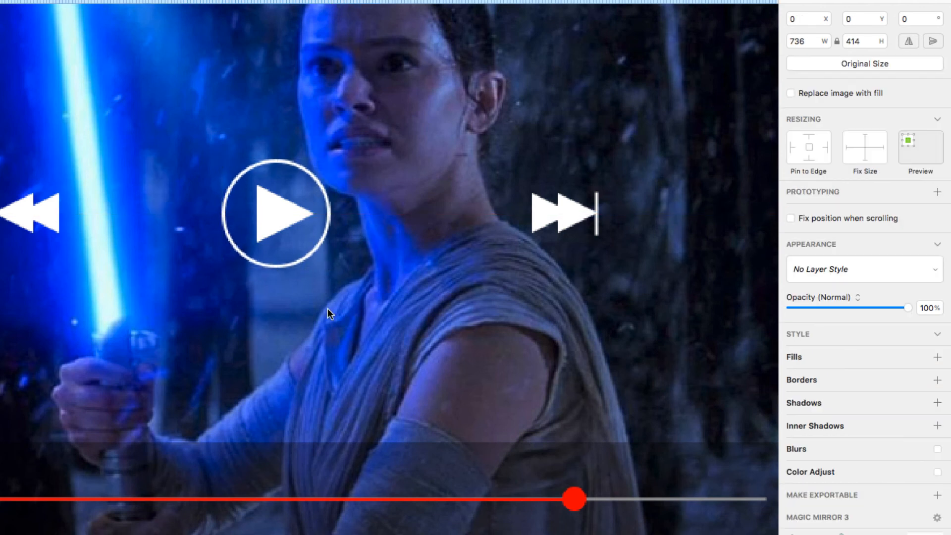
scroll(328, 308, "down", 5)
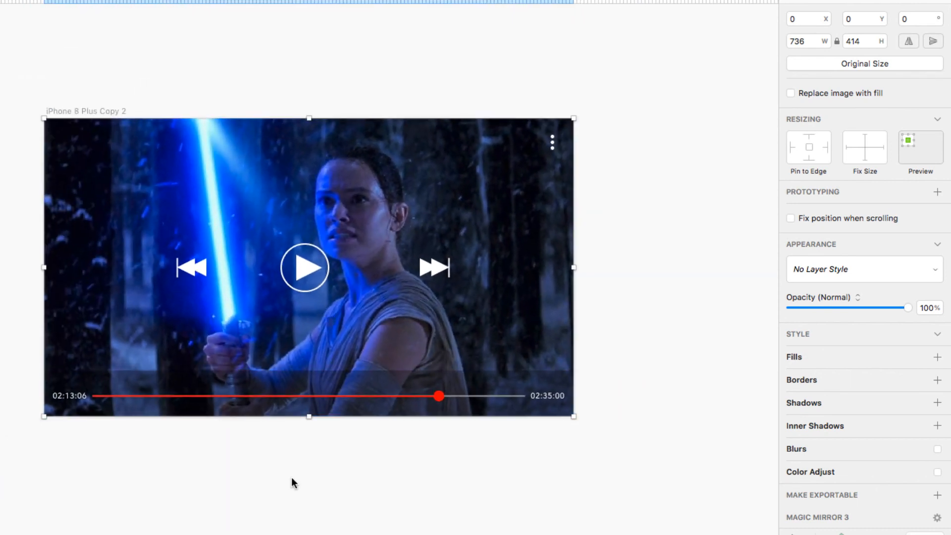
left_click(291, 477)
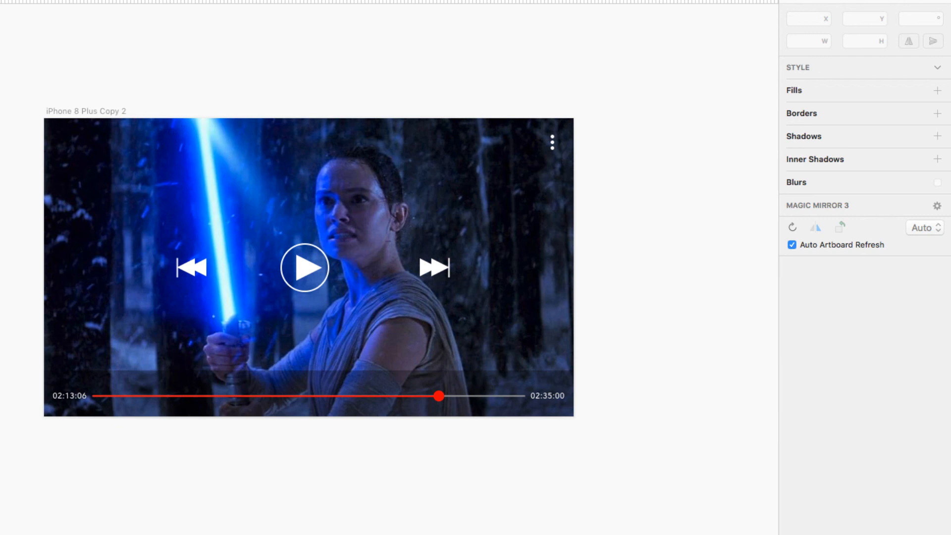
- Switch to Chrome, go back to the Noun Project search results for coffee, and return to Sketch
key("super+Tab")
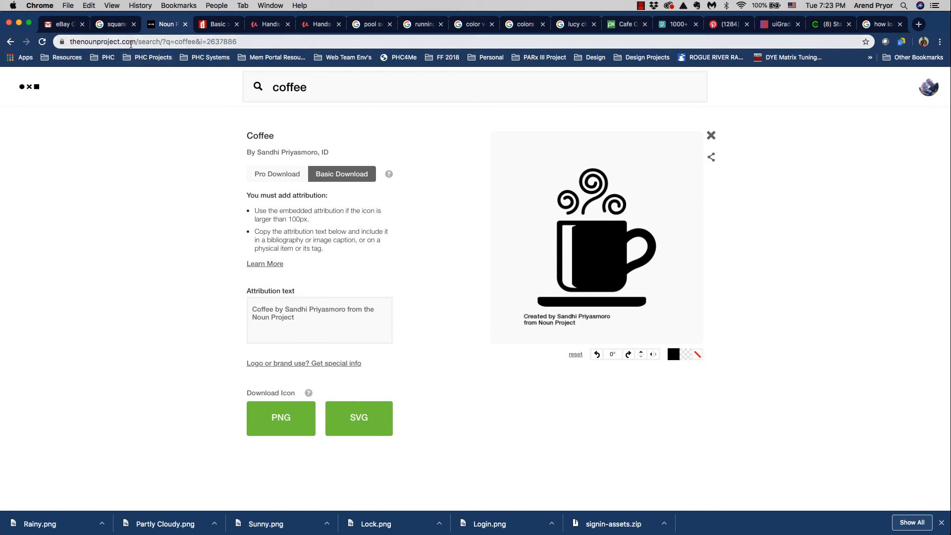
left_click(9, 42)
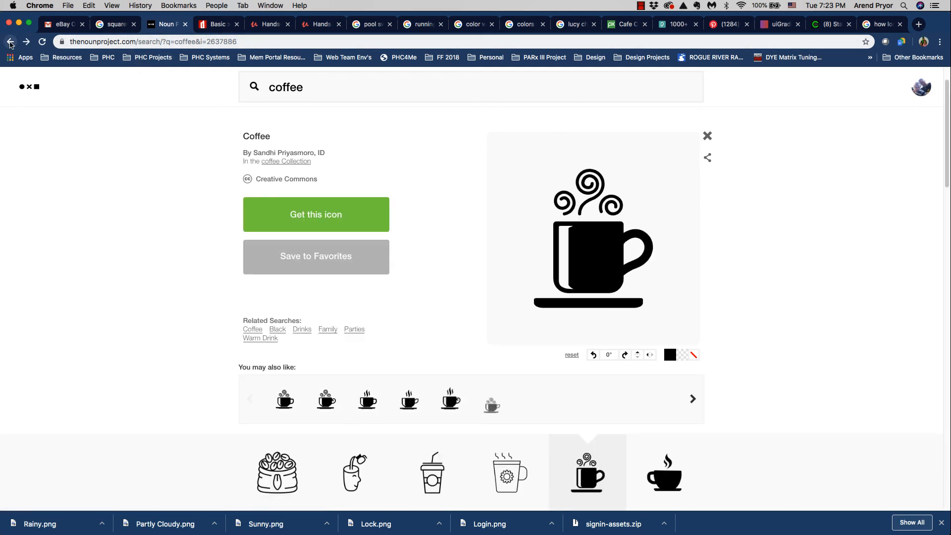
left_click(10, 43)
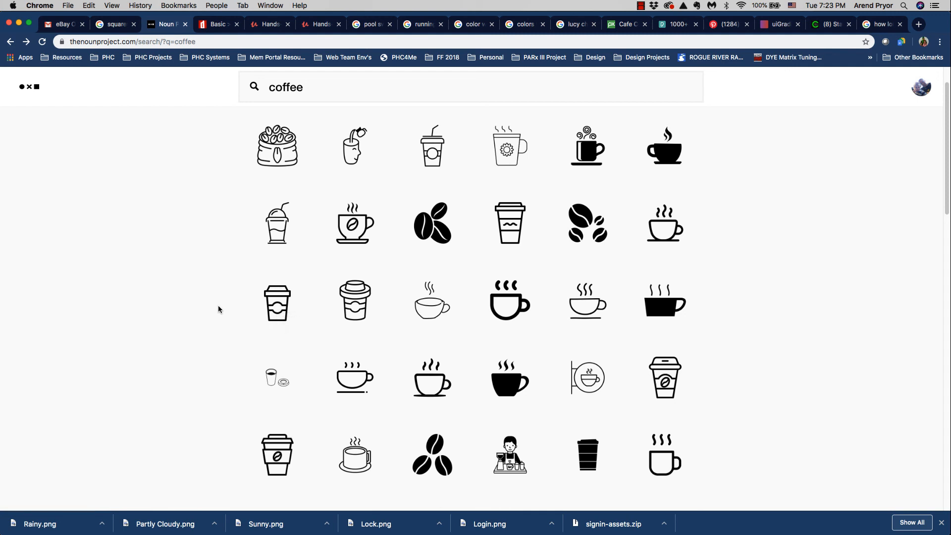
key("super+Tab")
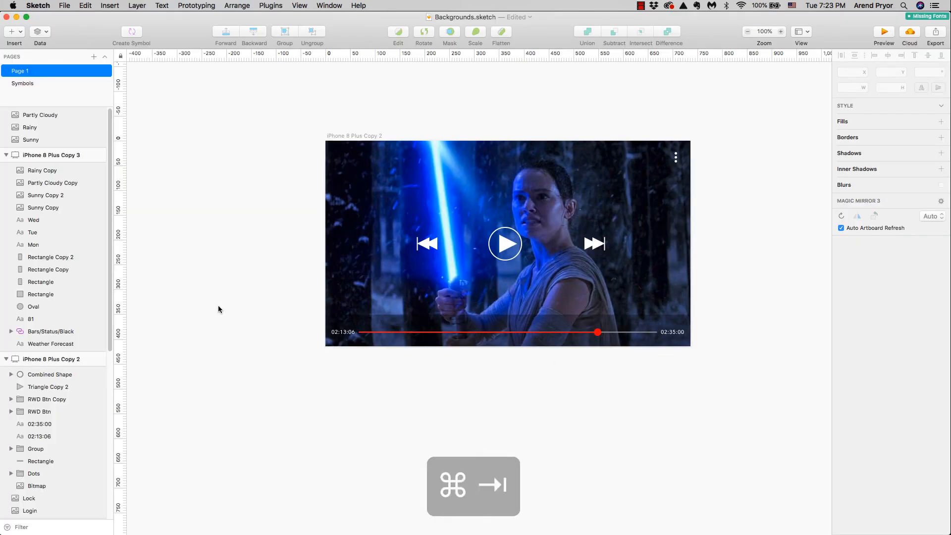